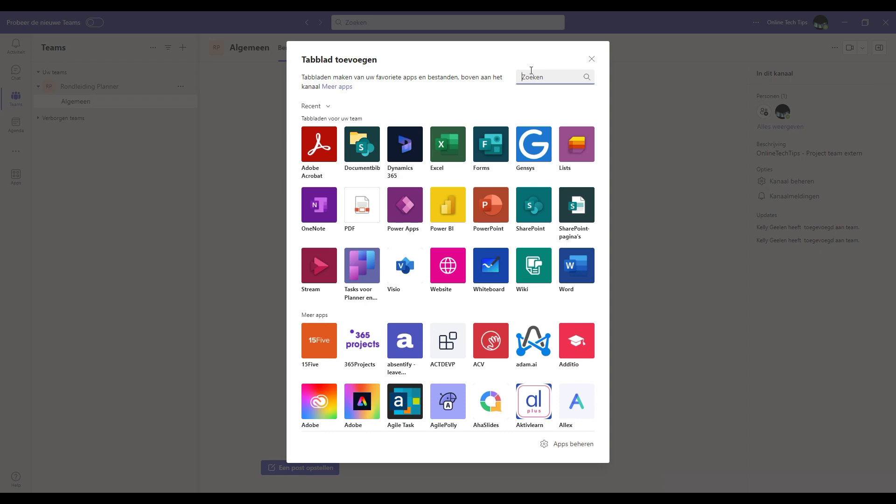
Step: Add a Tasks voor Planner en To Do tab to the channel, creating a new plan named Werkzaamheden
text(planner)
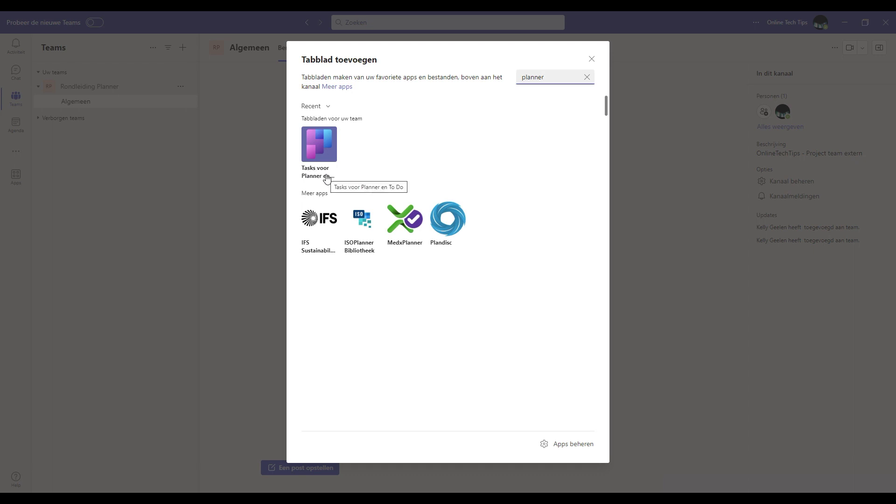
click(326, 145)
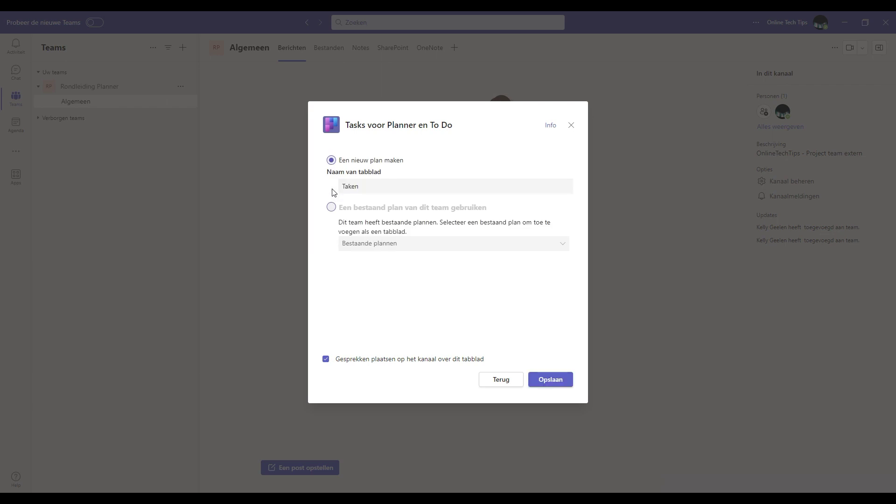
double_click(367, 185)
key(Caps_Lock)
text(W)
key(Caps_Lock)
text(erk)
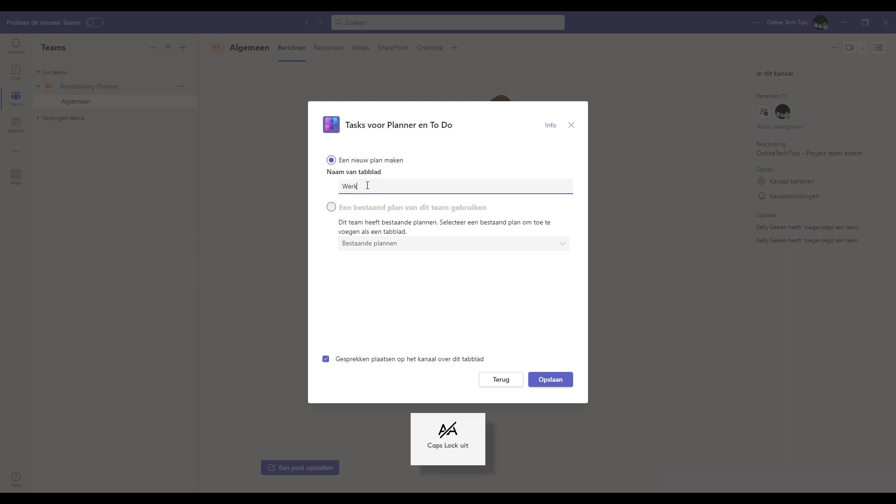
text(zaamheden)
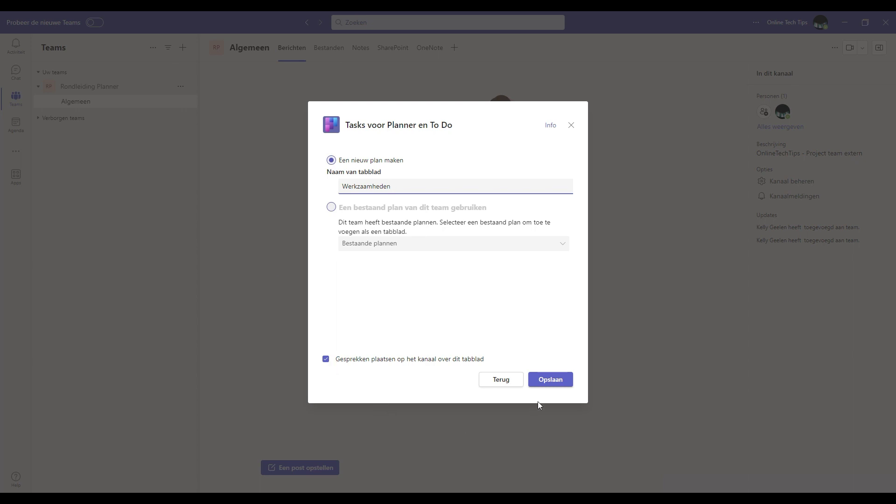
click(545, 379)
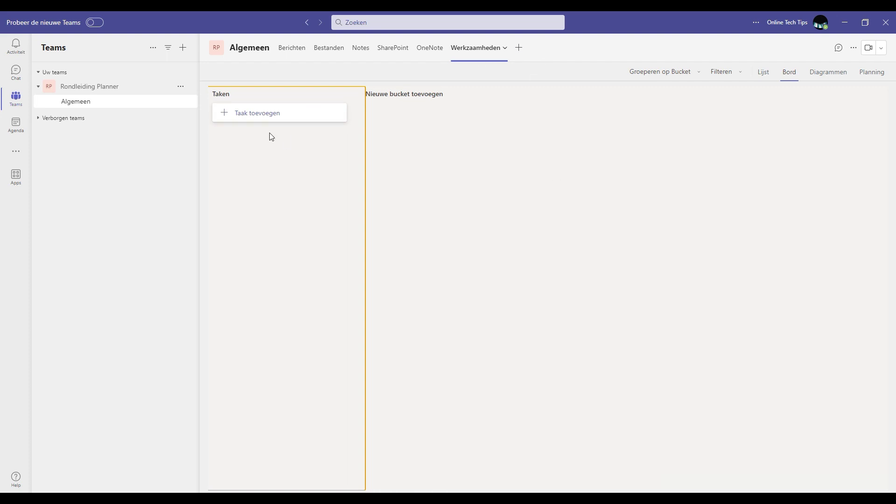
Step: View the tab announcement in the Algemeen channel's posts and return to the Werkzaamheden plan
click(294, 56)
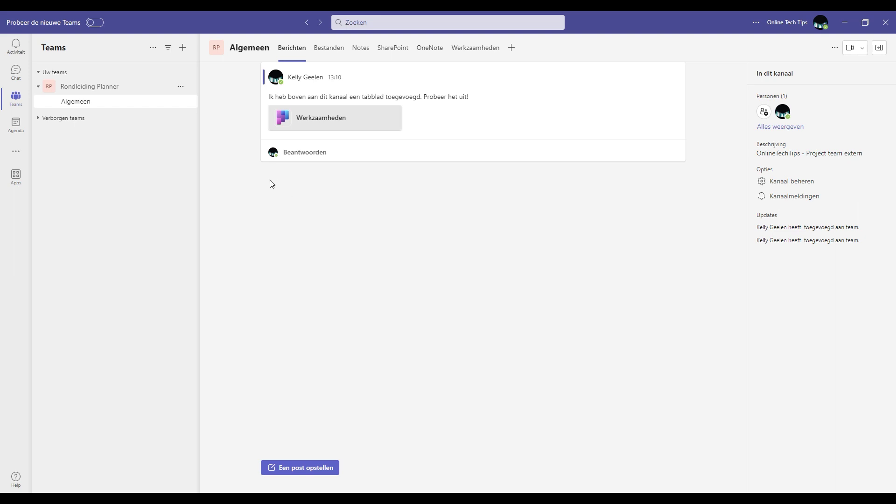
mouse_move(488, 89)
click(485, 54)
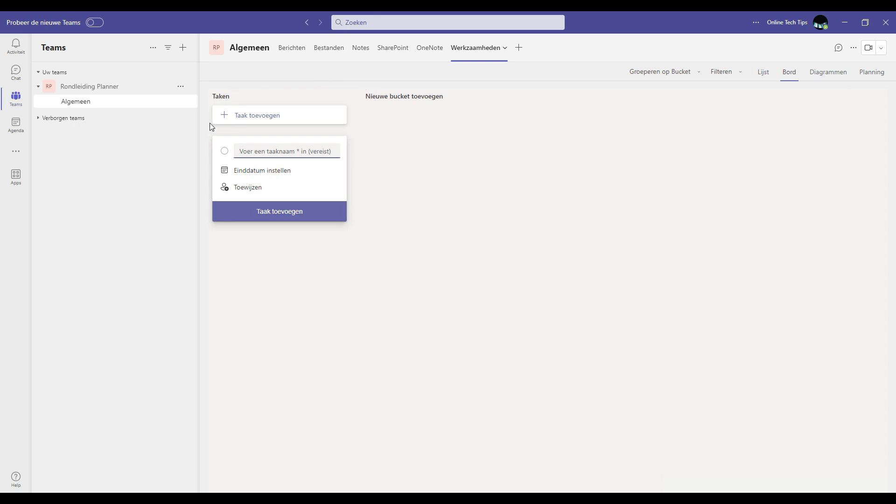
Step: Rename the default Taken bucket to Communicatie
click(229, 96)
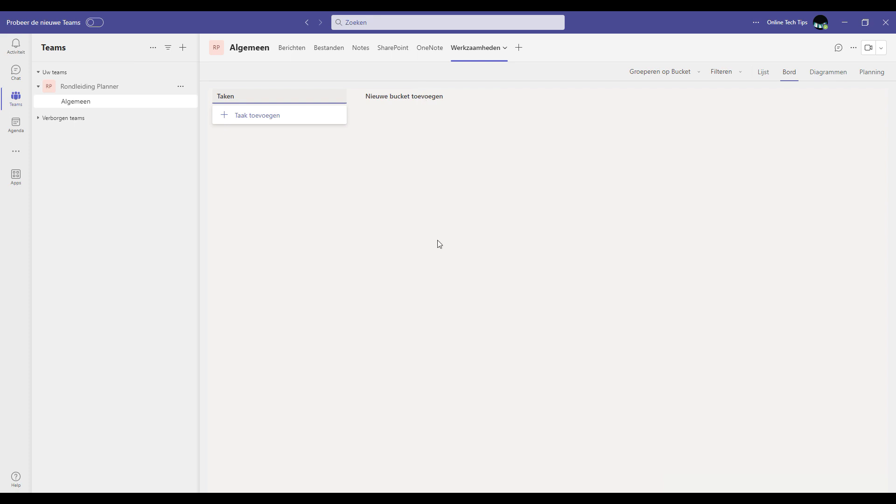
drag(256, 96, 218, 96)
key(Caps_Lock)
text(Co)
key(Caps_Lock)
text(ommu)
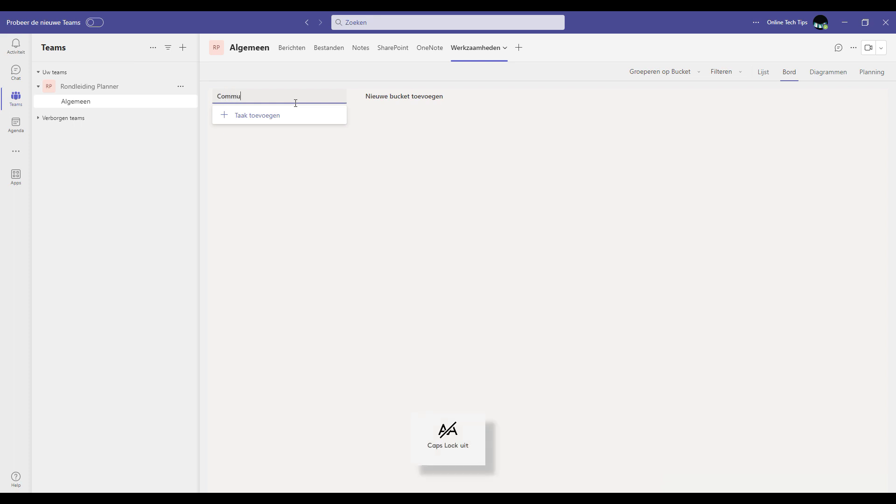
text(nicatie)
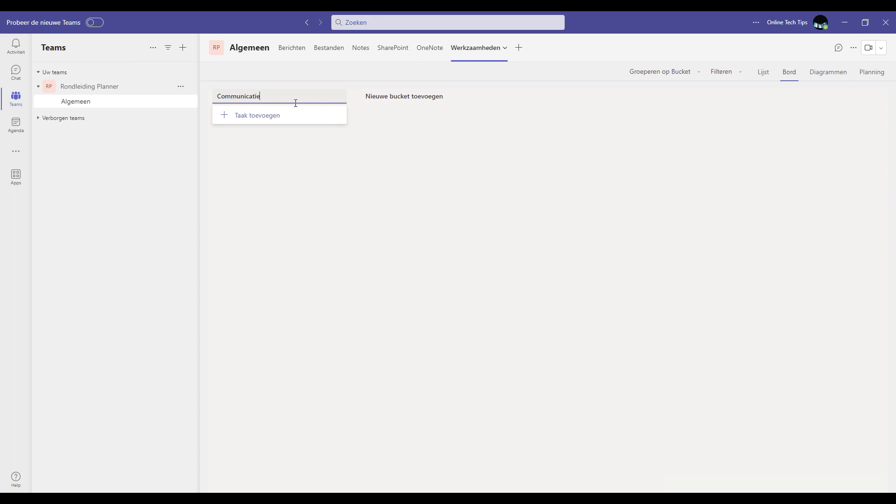
key(Escape)
Step: Add a second bucket named Binnen scope to the plan board
click(379, 97)
key(Caps_Lock)
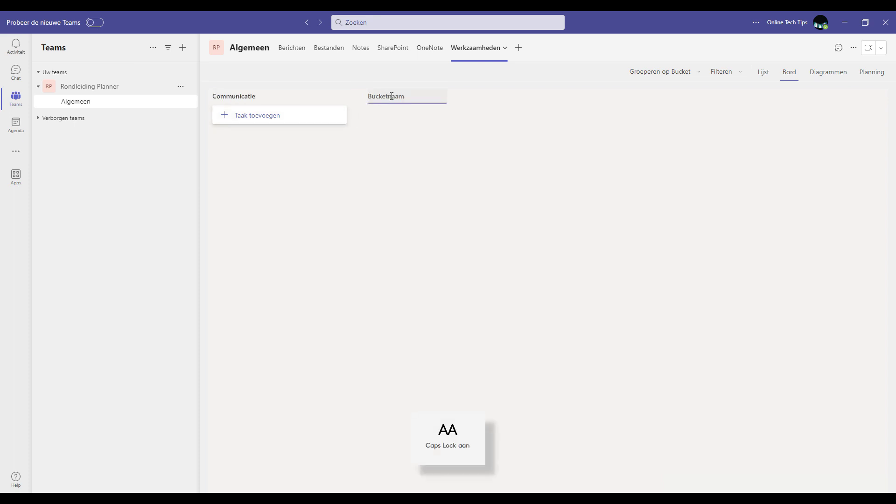
text(B)
key(Caps_Lock)
text(innen)
key(Caps_Lock)
key(Caps_Lock)
text(scope)
key(Return)
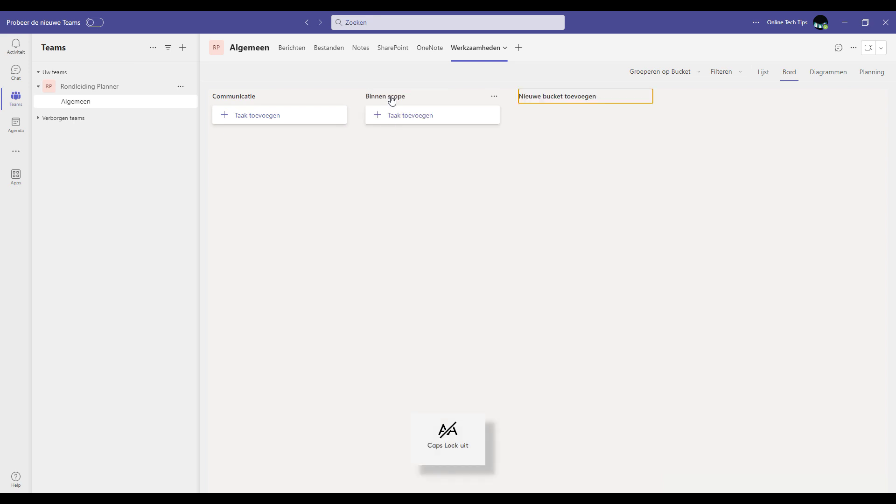
Step: Add a bucket named Buiten scope after the Binnen scope bucket
click(577, 97)
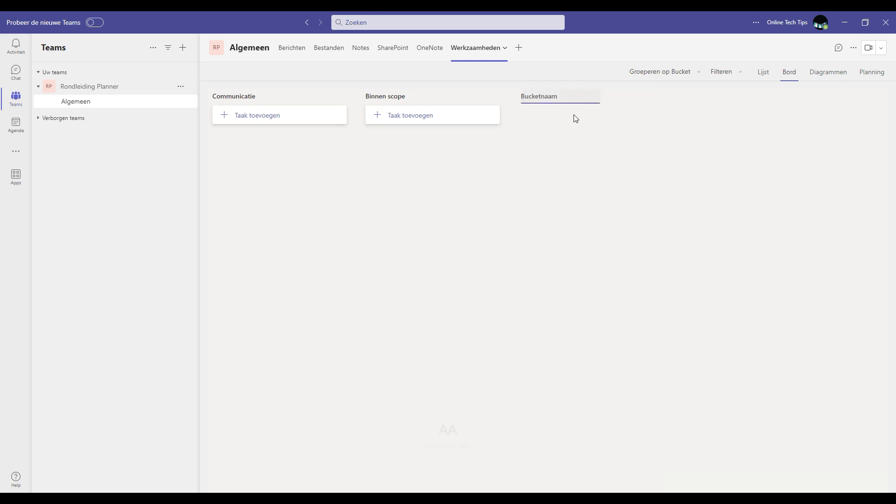
key(Caps_Lock)
text(B)
key(Caps_Lock)
text(iu)
key(BackSpace)
key(BackSpace)
text(uit)
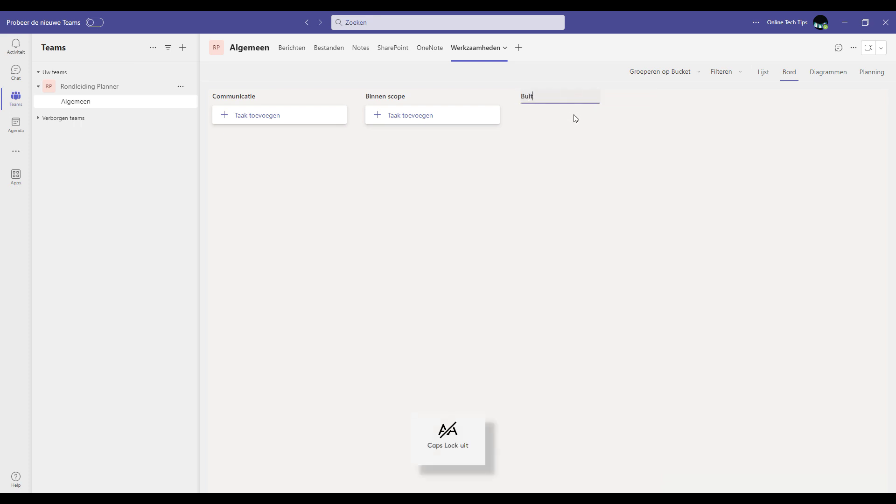
text(en scope)
key(Return)
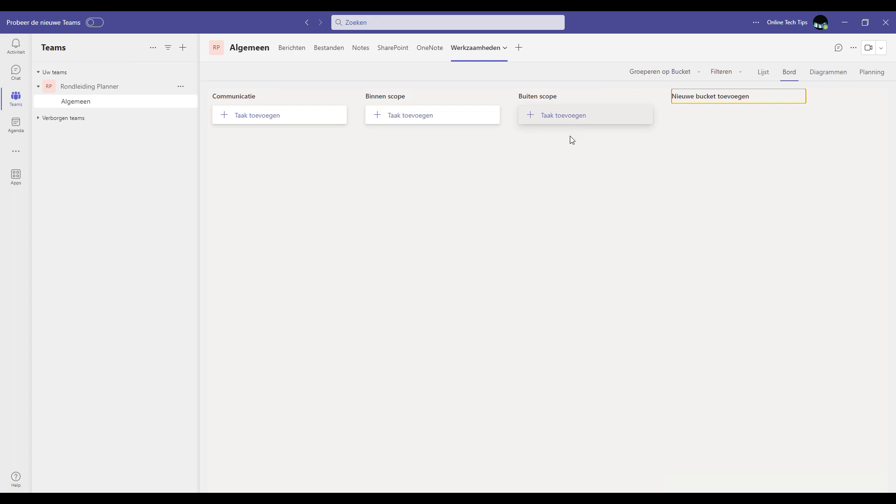
Step: Add two more buckets named Week 41 and Week 42 to the board
click(682, 98)
key(Caps_Lock)
text(W)
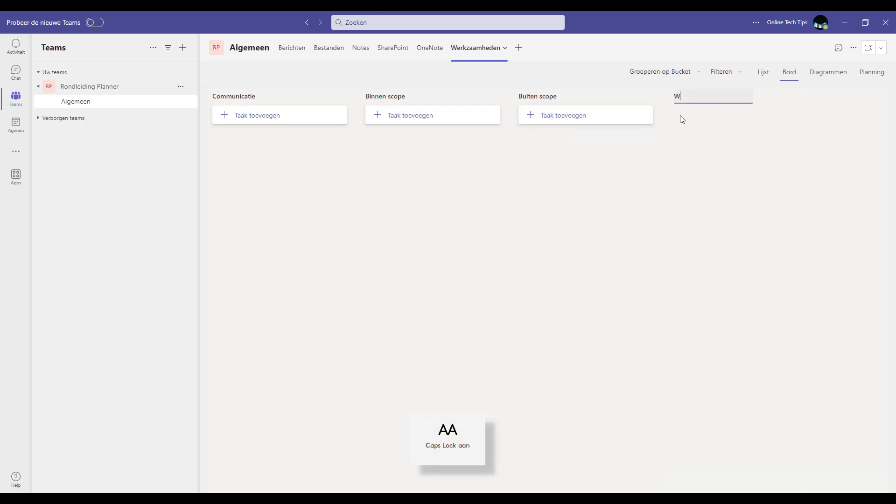
key(Caps_Lock)
text(eek 41)
key(Return)
key(Caps_Lock)
text(W)
key(Caps_Lock)
text(eek 42)
key(Return)
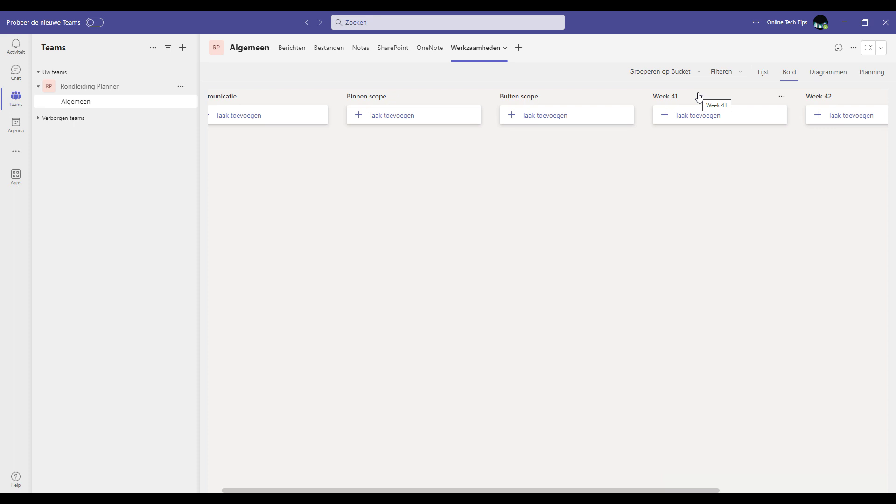
Step: Delete the Week 41 and Week 42 buckets from the board
click(782, 99)
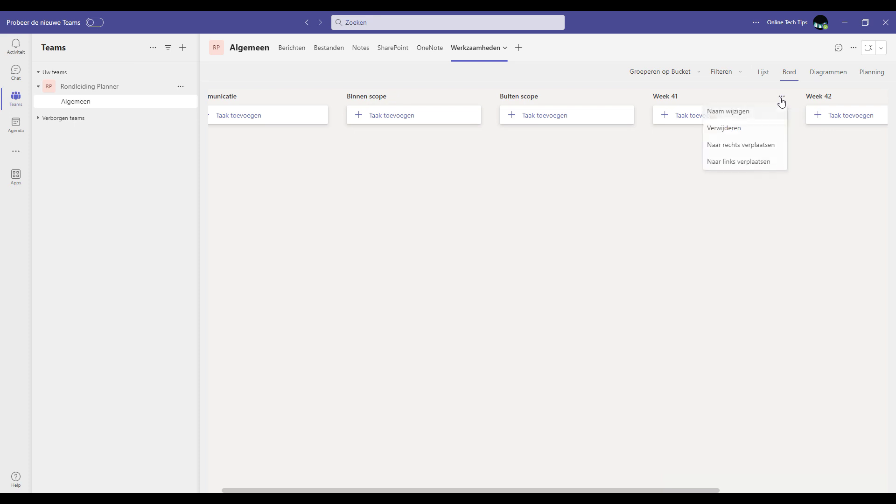
click(756, 128)
click(658, 308)
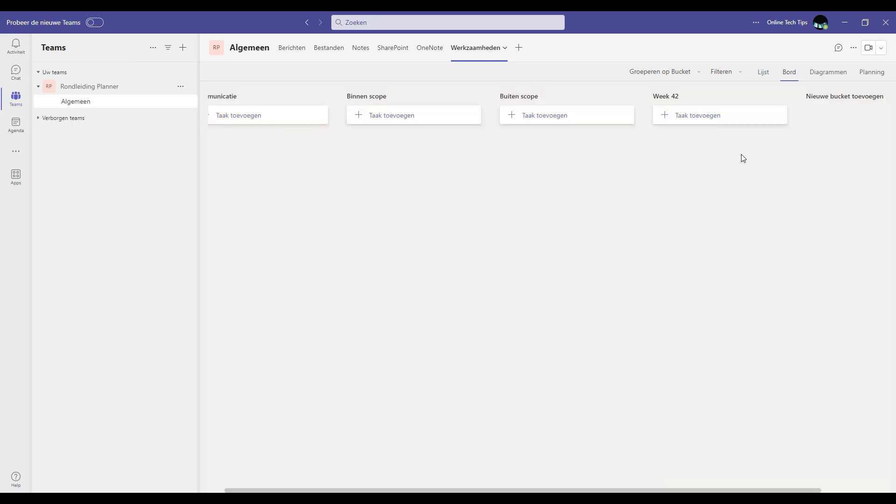
click(783, 98)
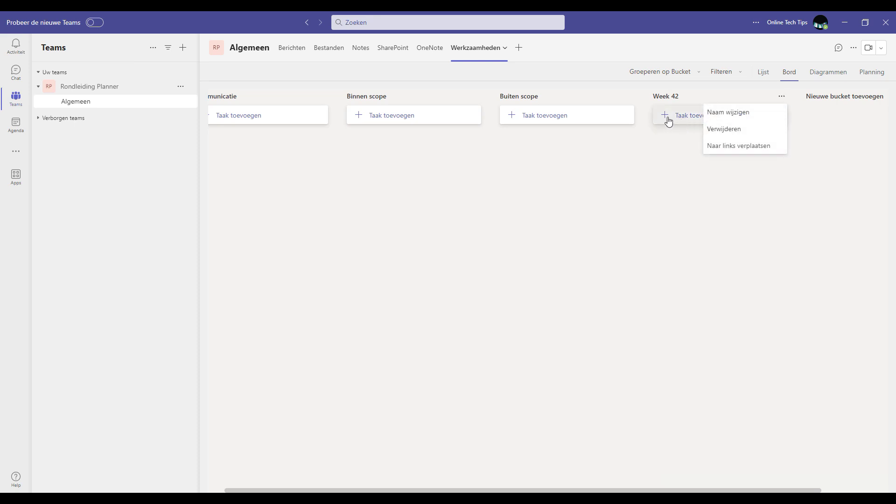
click(728, 128)
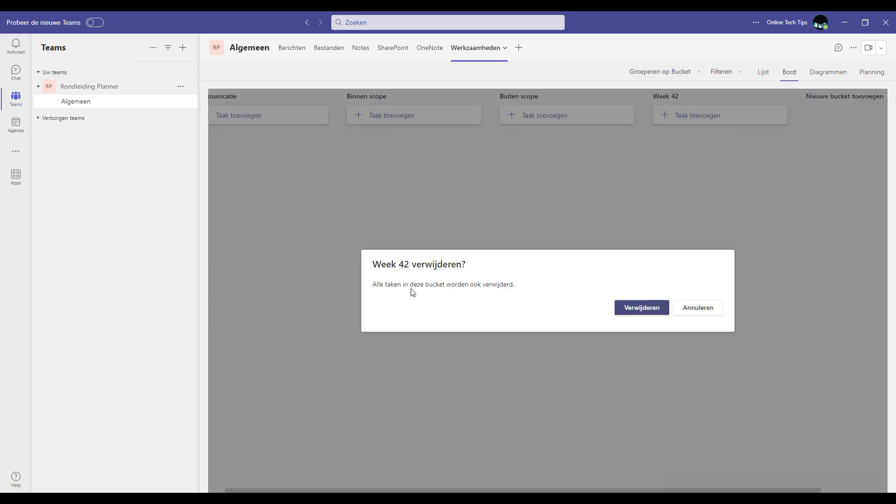
click(633, 310)
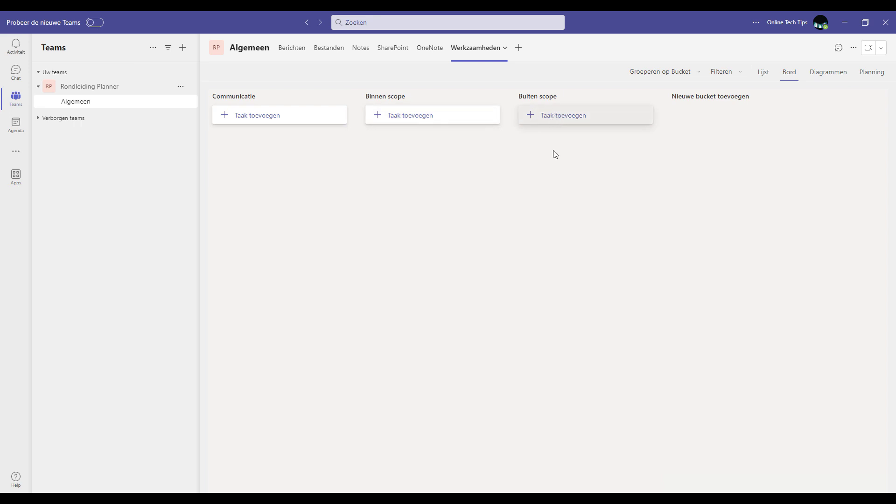
Step: Add a task named "Mail verstuurt start project" to the Communicatie bucket
click(262, 115)
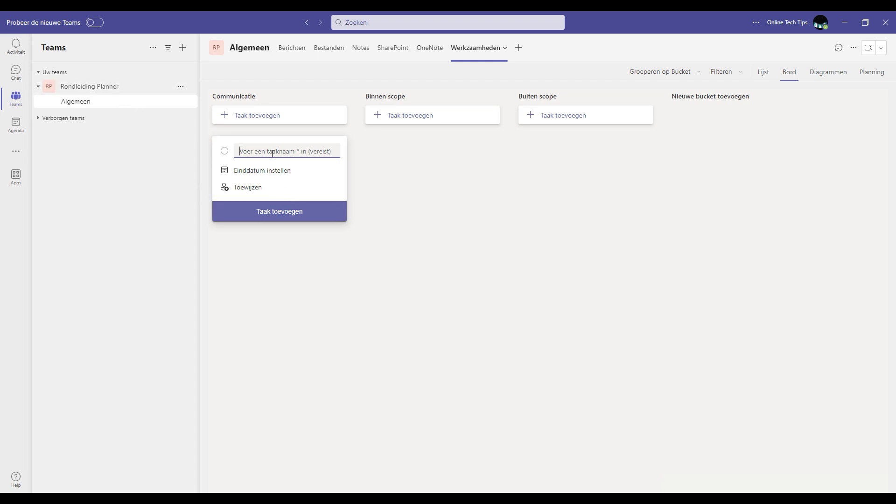
key(Caps_Lock)
text(M)
key(Caps_Lock)
text(ail)
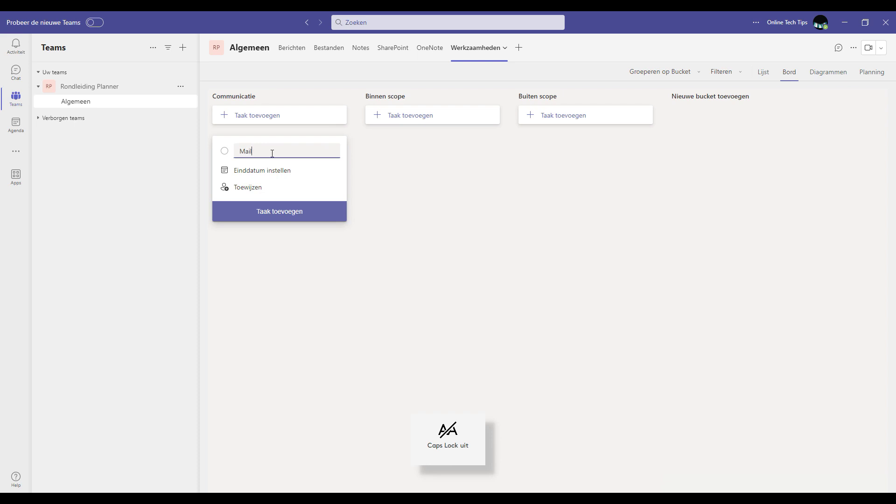
text( verstuurt)
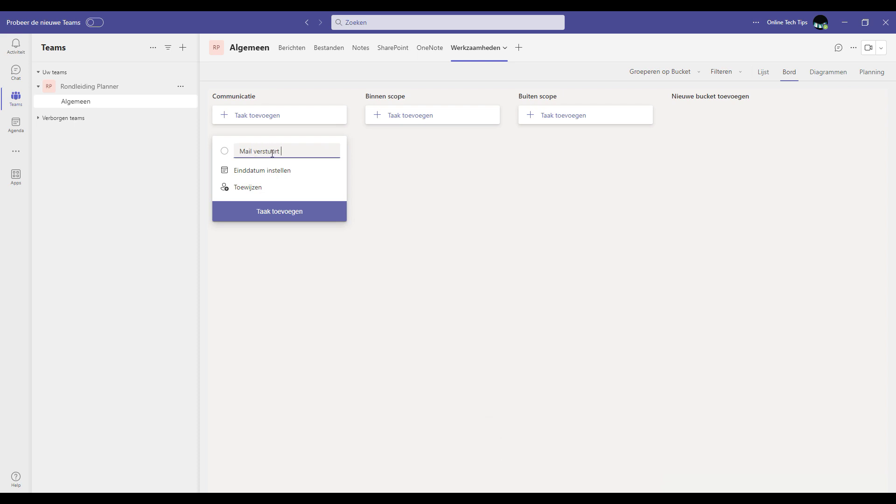
text( start por)
key(BackSpace)
key(BackSpace)
text(roject)
key(Return)
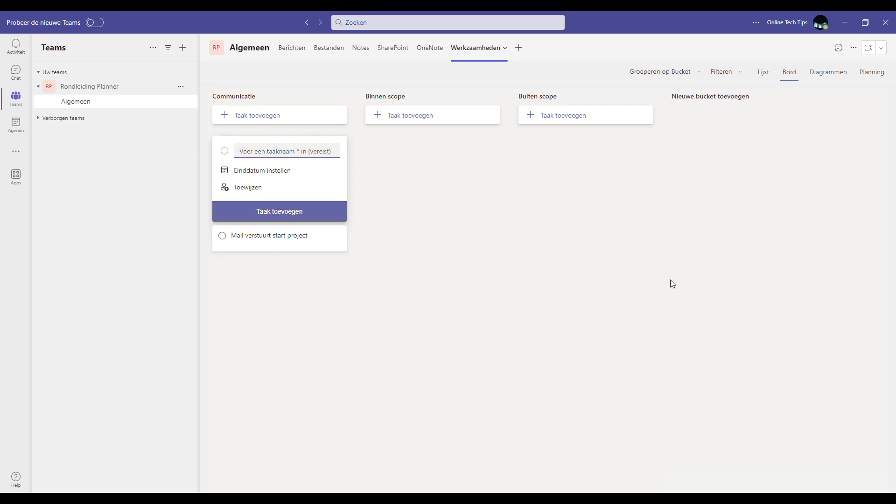
click(541, 233)
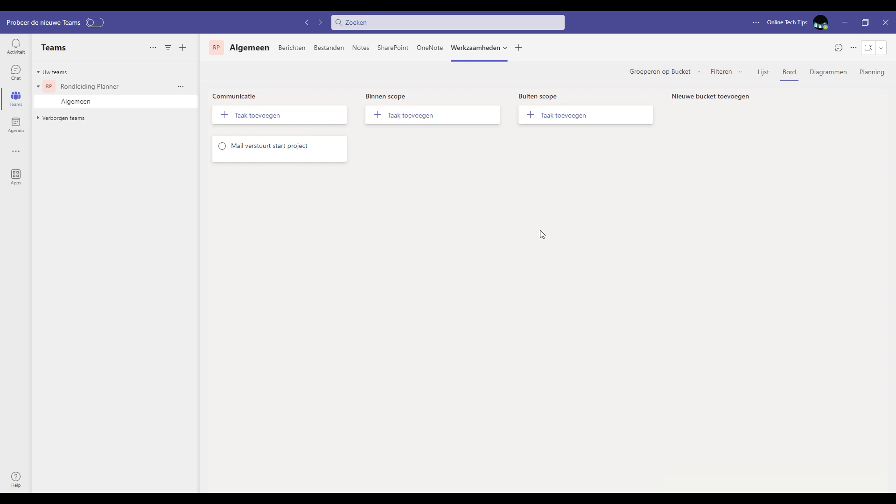
click(324, 121)
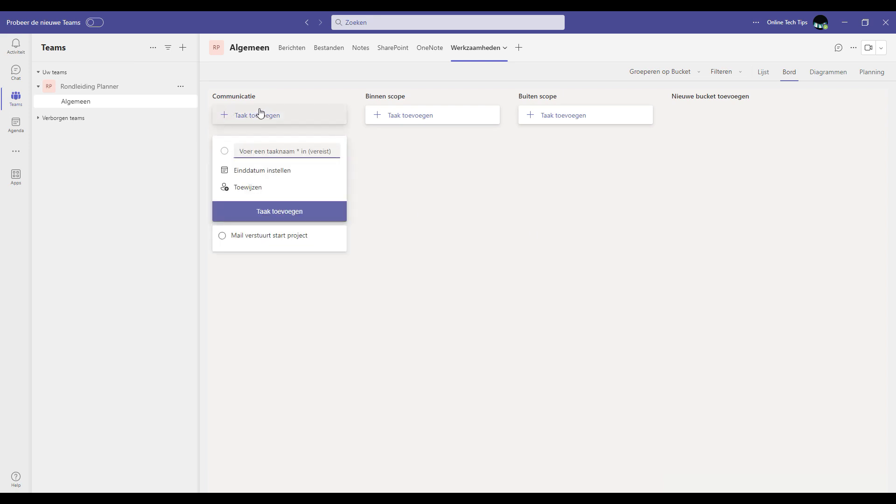
click(550, 220)
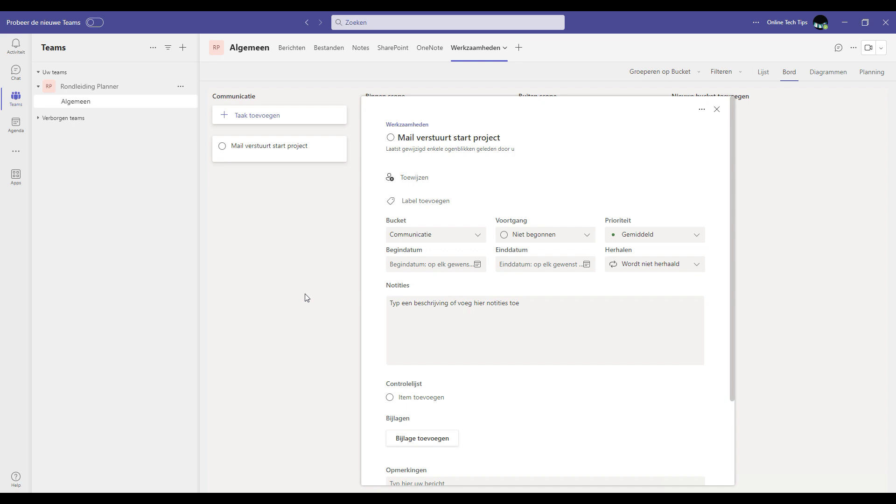
Step: Assign the task "Mail verstuurt start project" to the suggested team member in its details
scroll(578, 187, down, 3)
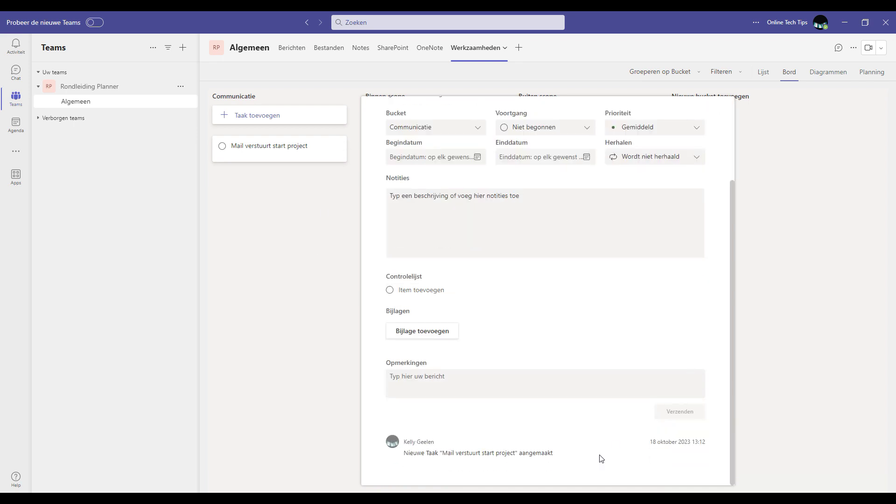
scroll(466, 378, up, 3)
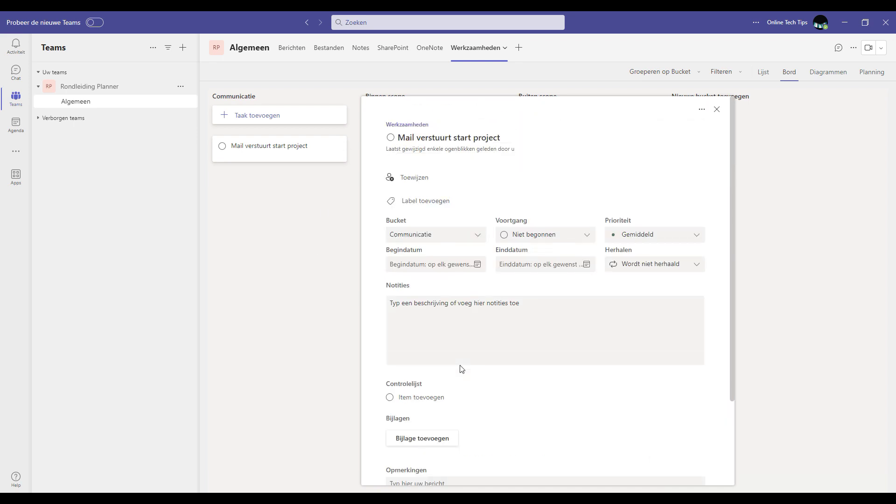
click(414, 178)
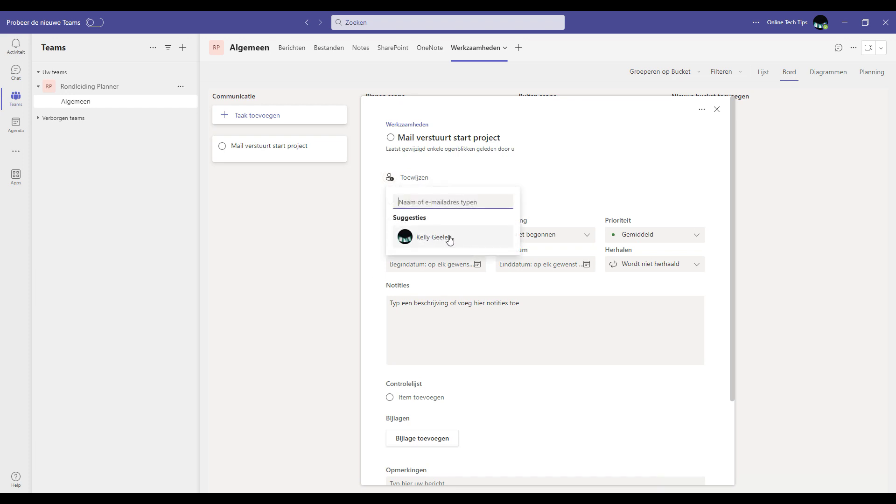
click(449, 239)
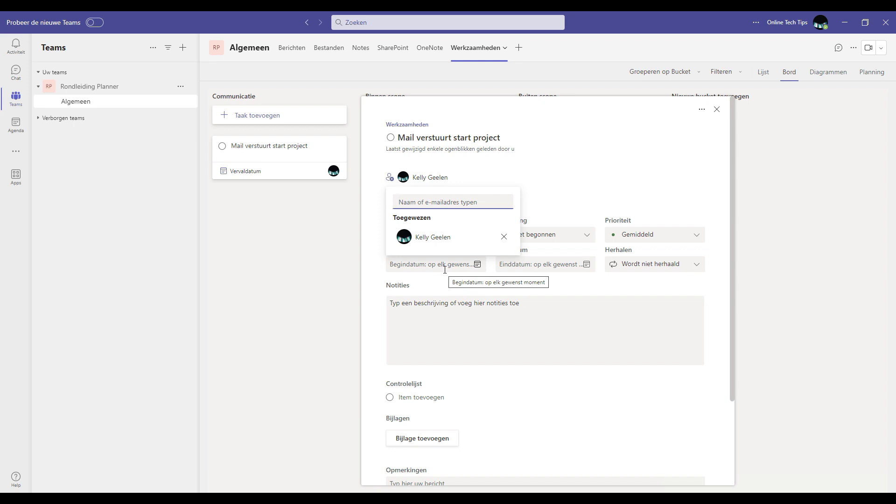
click(550, 200)
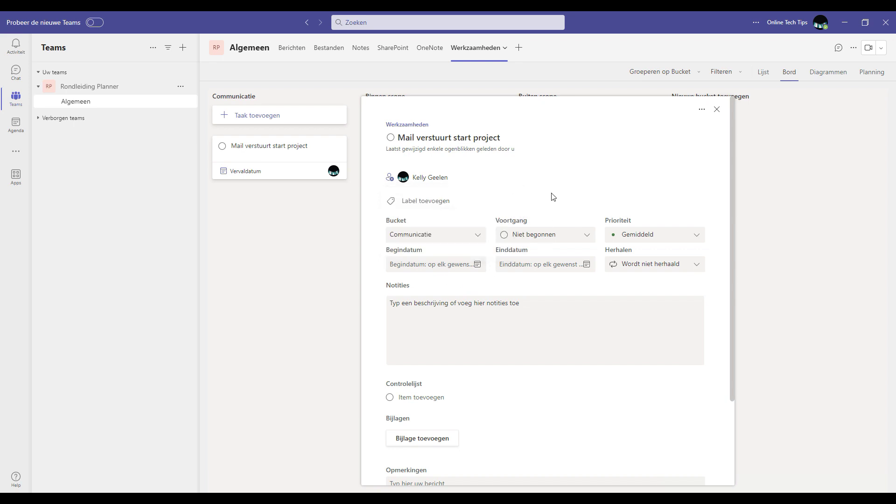
Step: Rename the pink label Roze to "Belangrijk" in the label list of the task
click(435, 202)
scroll(422, 312, down, 3)
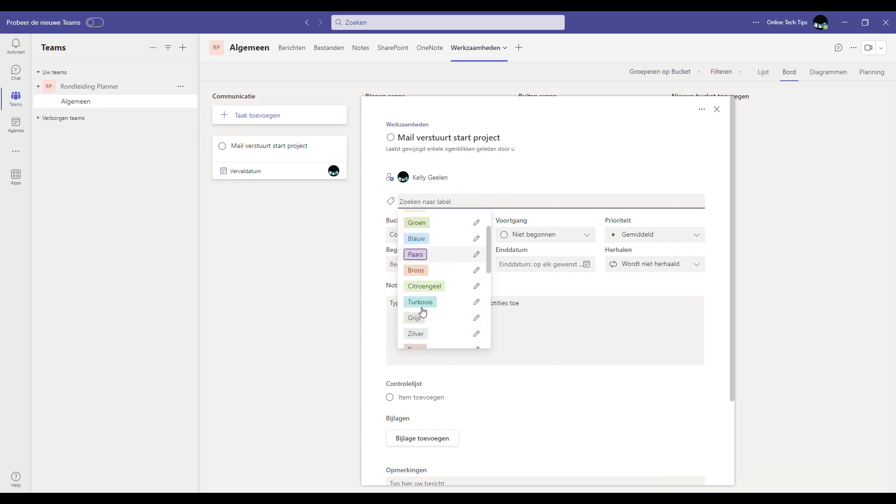
scroll(423, 322, down, 3)
scroll(427, 327, up, 6)
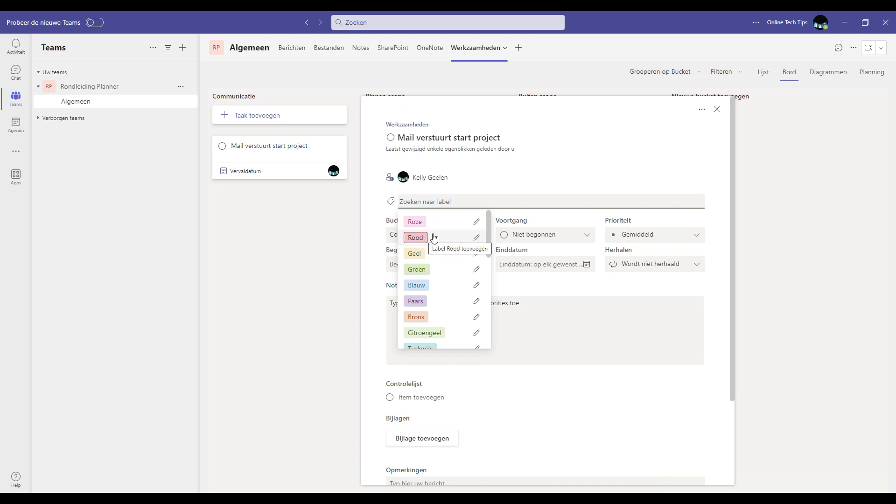
click(478, 223)
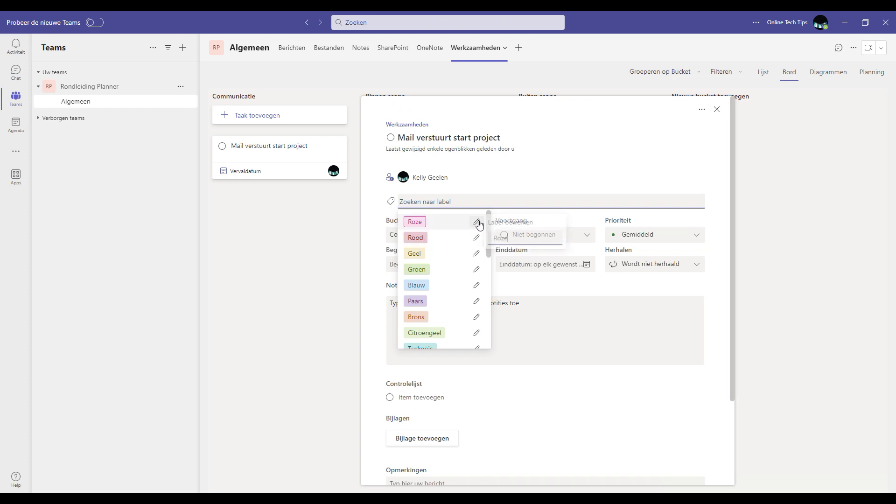
drag(514, 238, 495, 238)
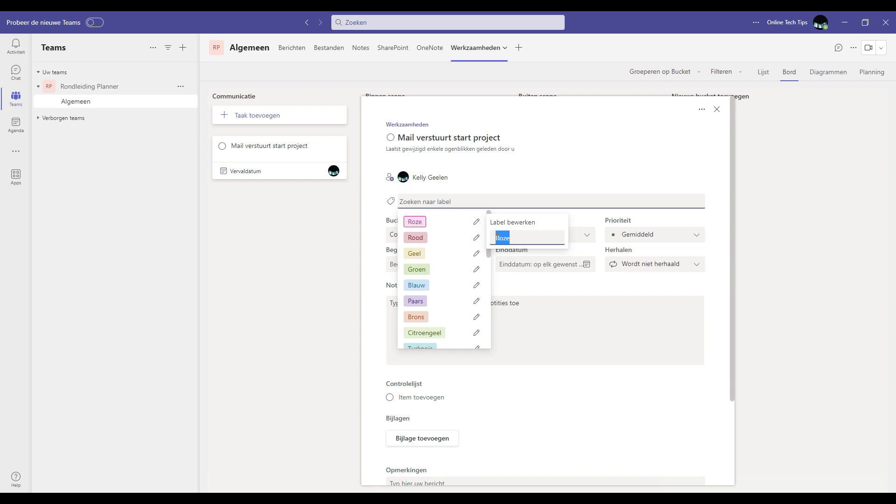
key(Caps_Lock)
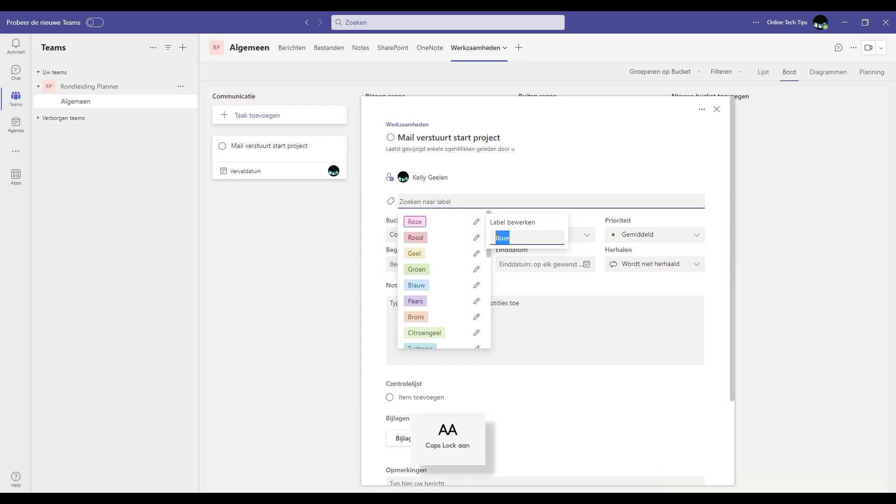
text(Belangrijk)
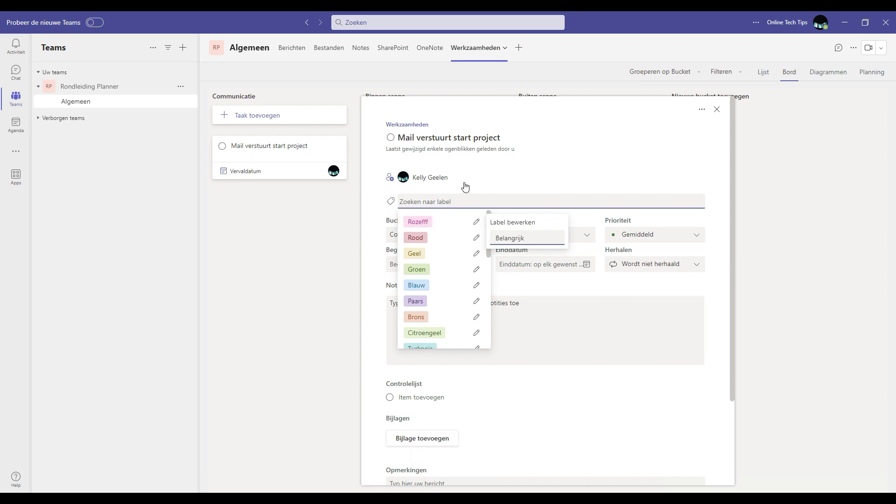
click(475, 197)
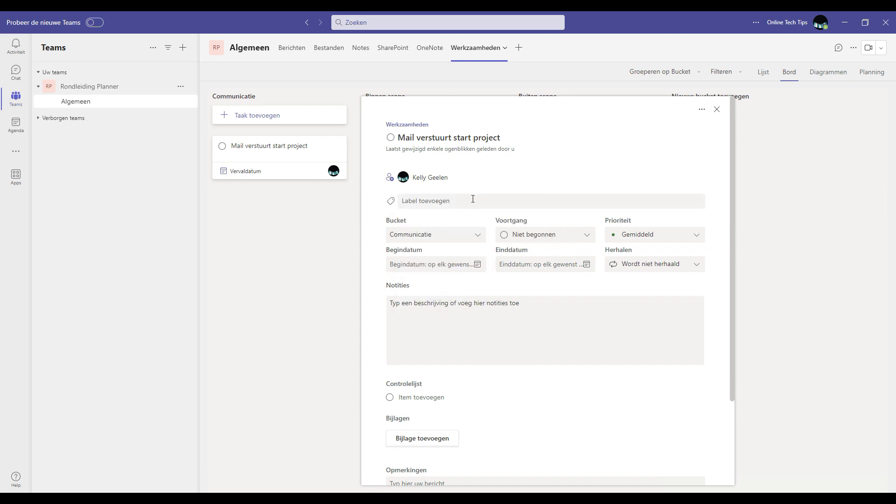
Step: Apply the pink label "Belangrijk" to the task "Mail verstuurt start project"
click(474, 199)
click(424, 222)
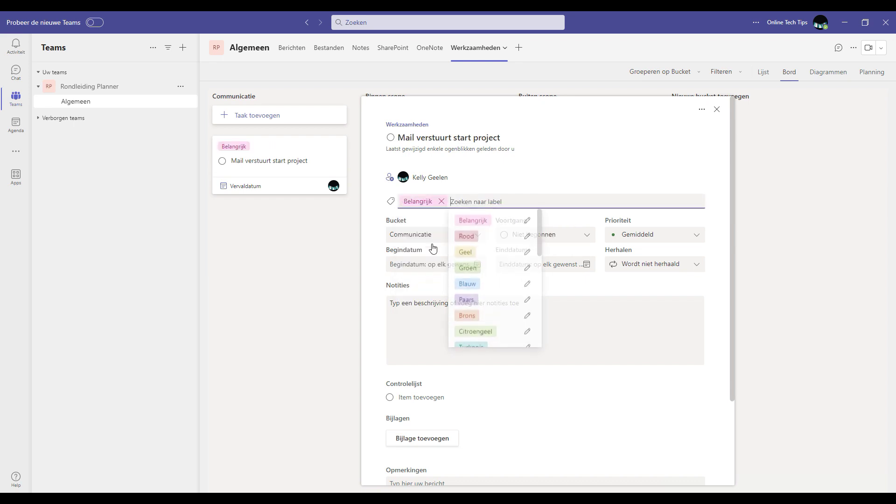
click(420, 215)
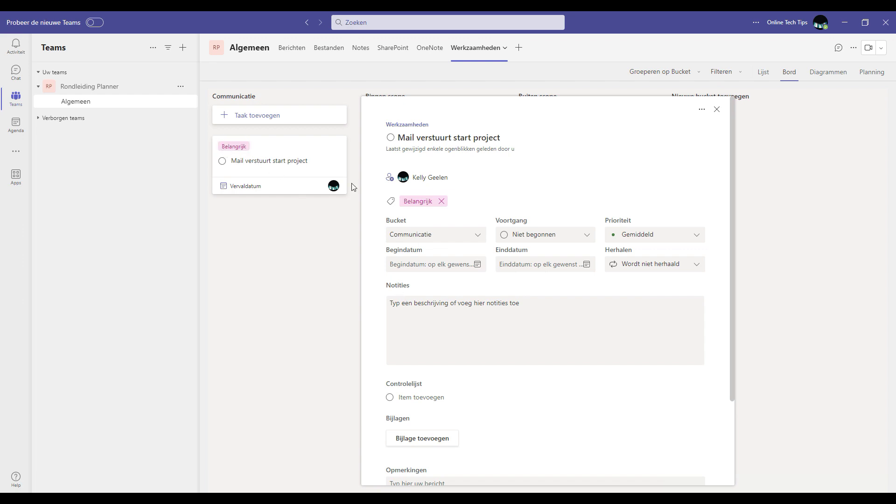
Step: View the bucket options of the task "Mail verstuurt start project", then close and reopen its details
click(477, 239)
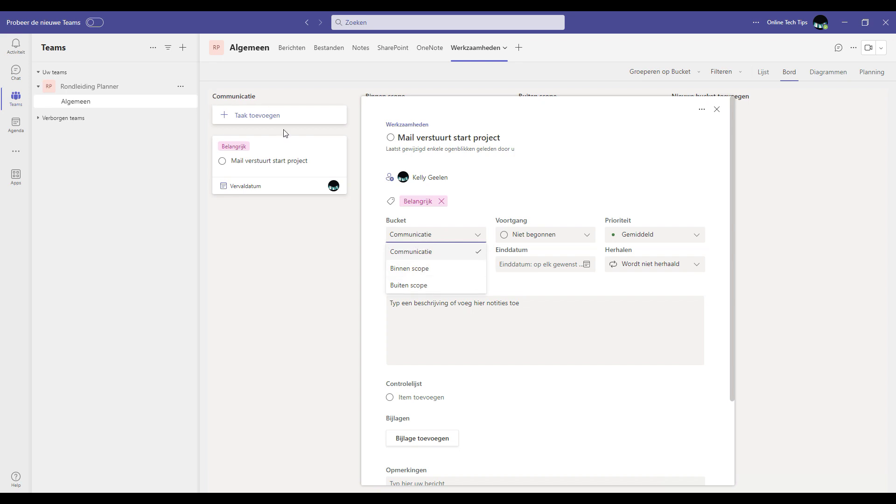
click(716, 109)
mouse_move(287, 158)
mouse_down()
mouse_move(614, 162)
mouse_move(284, 168)
mouse_move(291, 159)
mouse_up()
click(291, 160)
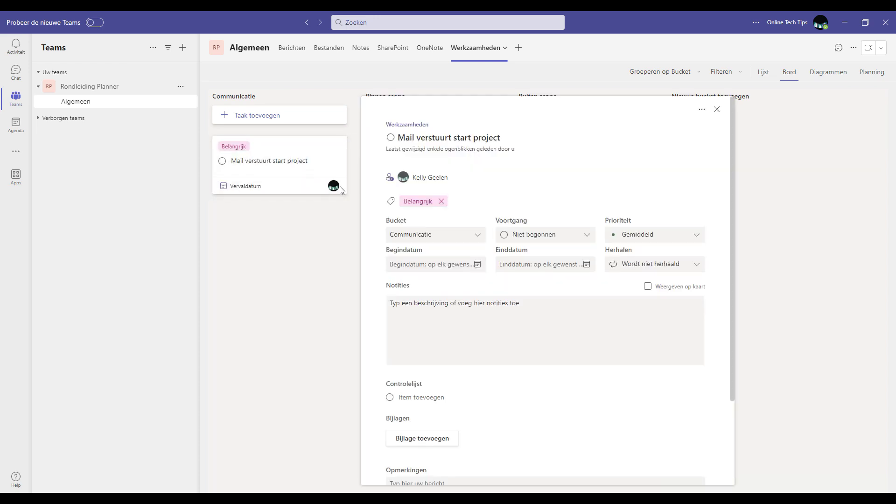
Step: Set the task's progress to Voltooid, reactivate it from the bucket's completed tasks, and reopen its details
click(533, 238)
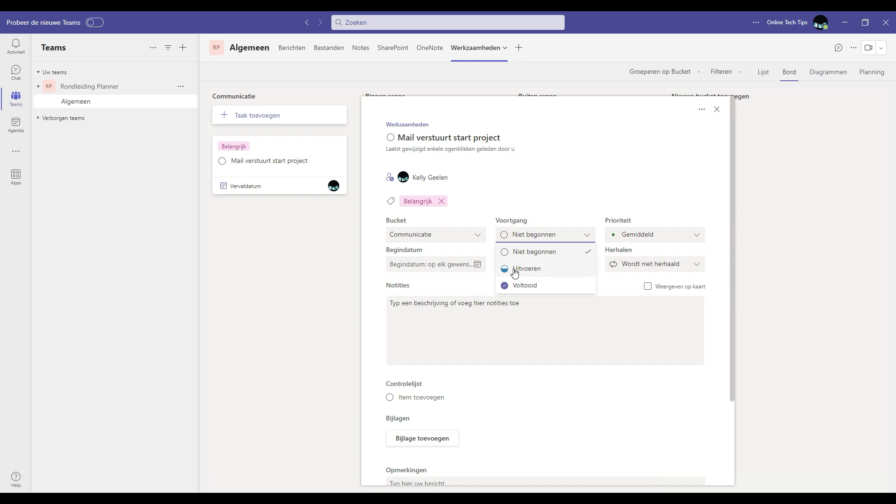
click(513, 286)
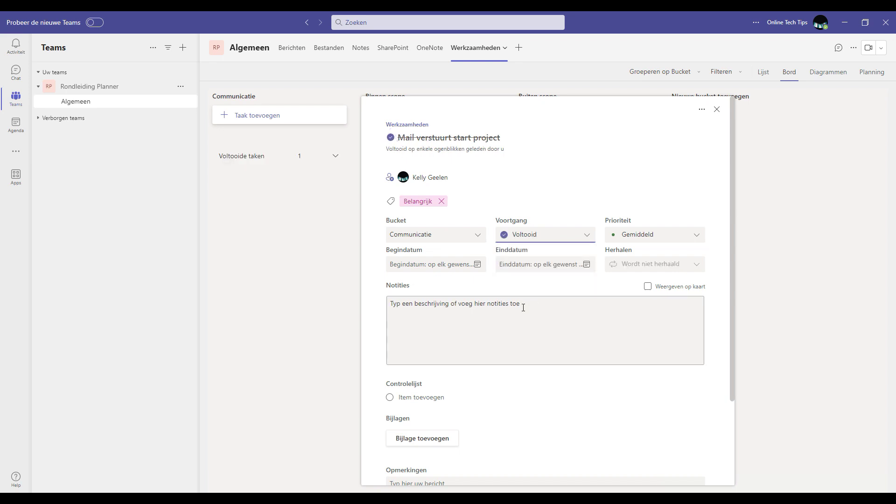
click(323, 156)
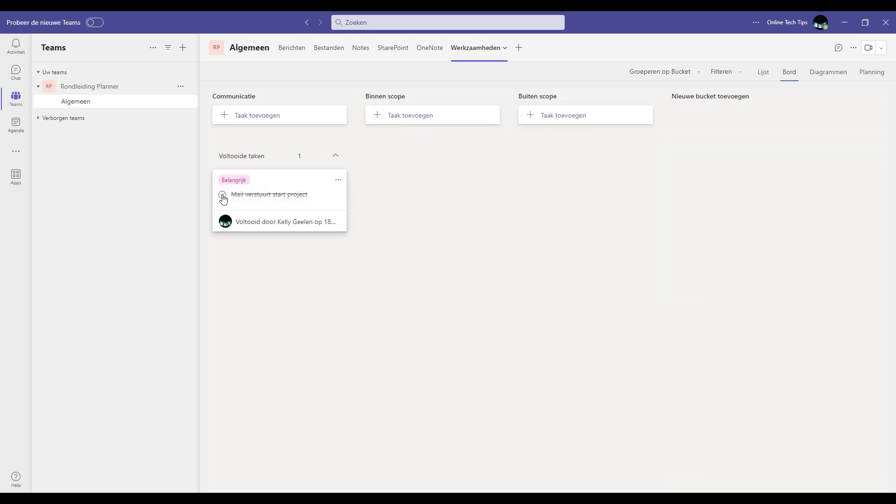
click(222, 194)
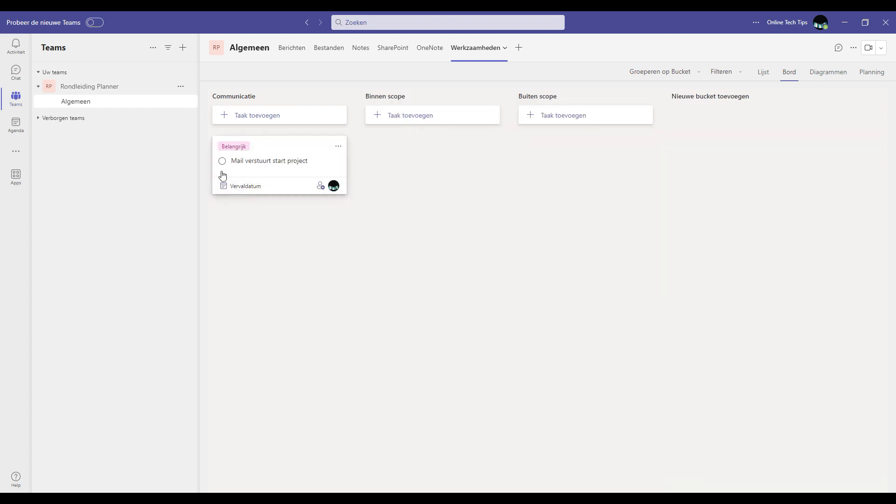
click(273, 168)
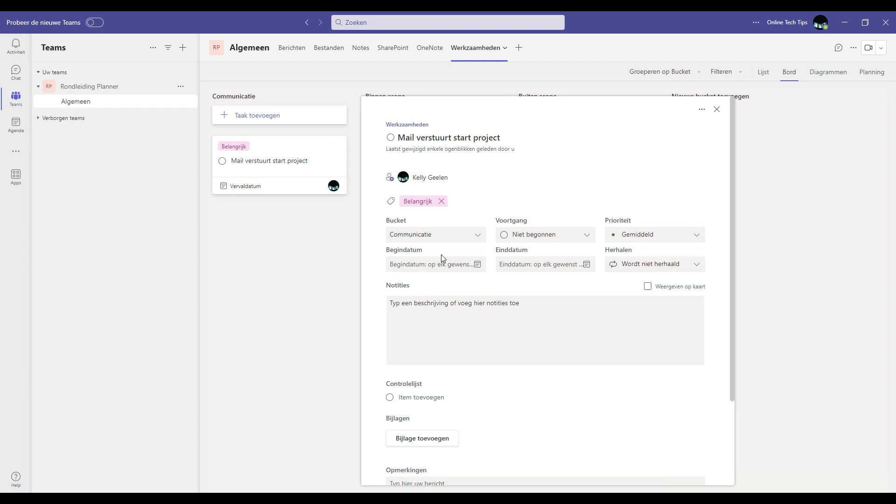
Step: Try the priorities Belangrijk and Dringend on the task and set it back to Gemiddeld
click(637, 234)
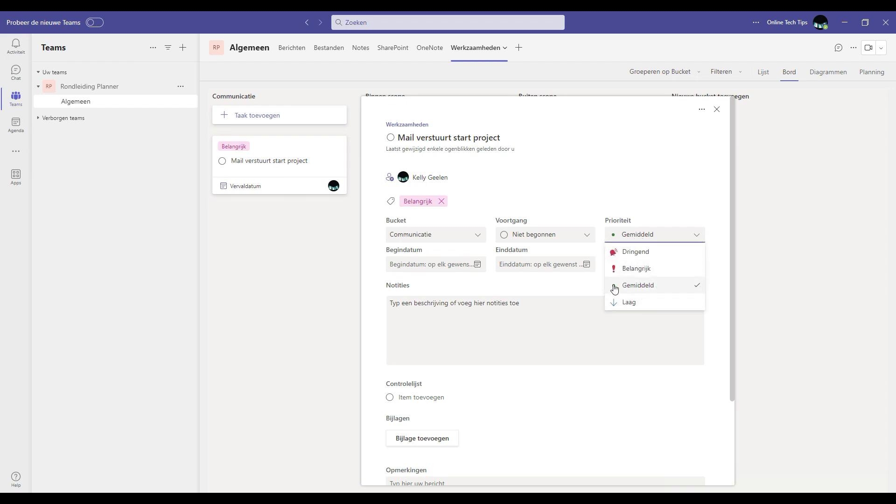
click(645, 271)
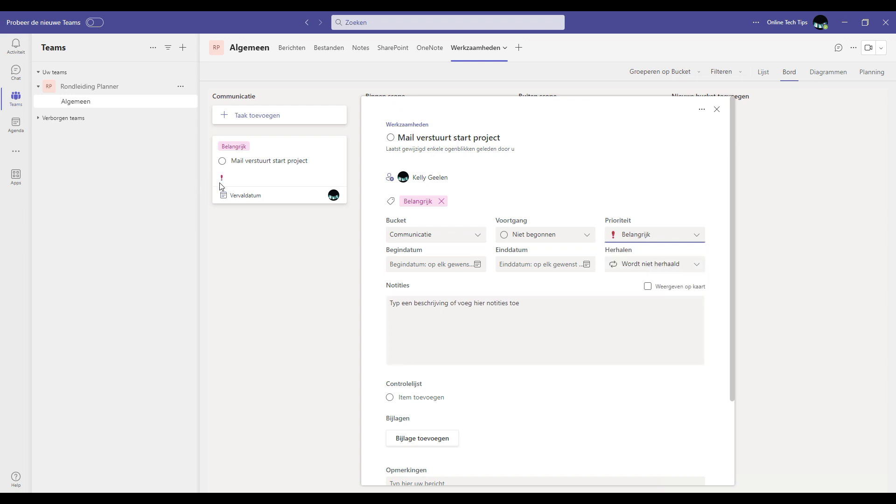
click(651, 233)
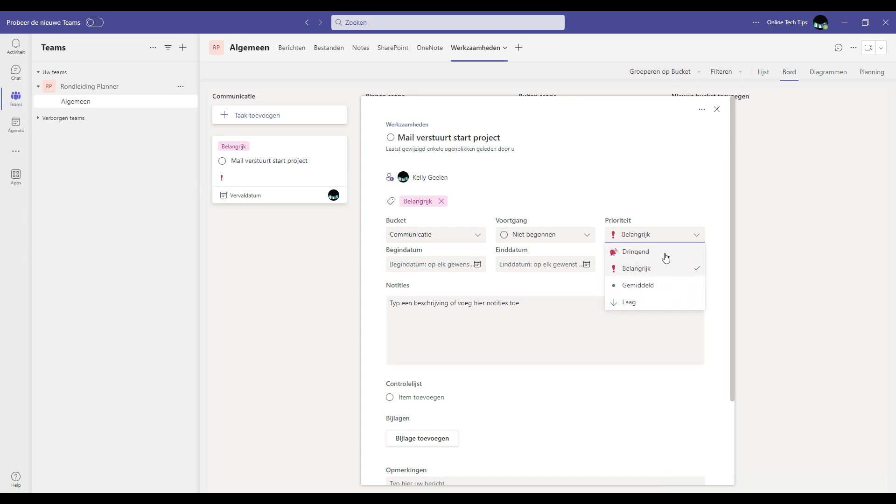
click(666, 253)
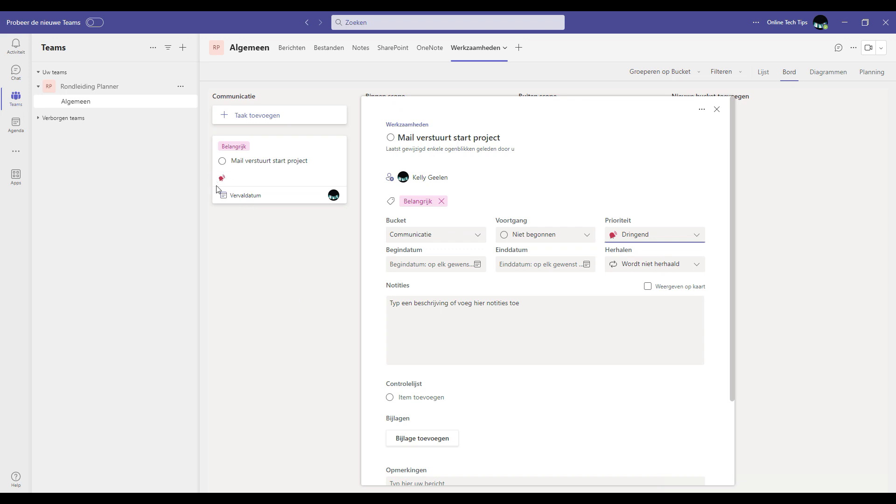
click(662, 236)
click(655, 269)
click(631, 236)
click(637, 285)
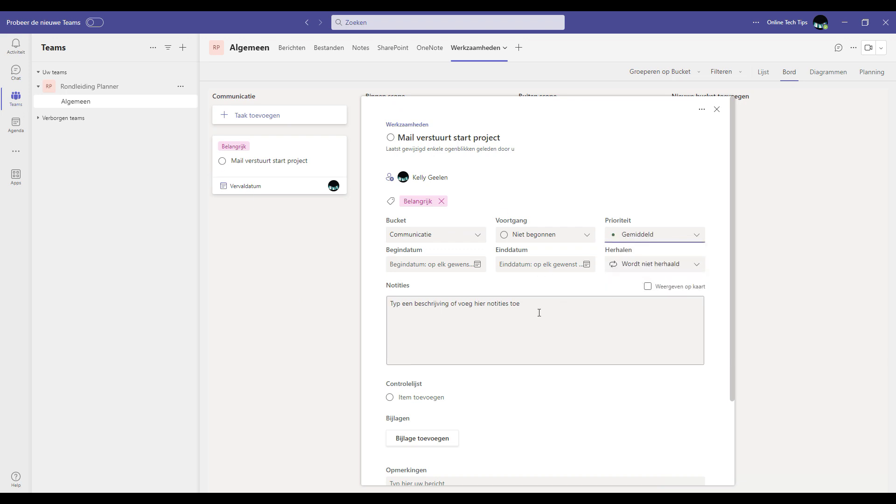
Step: Set the task's start date to 20-10-2023 and its end date to 03-11-2023
click(477, 264)
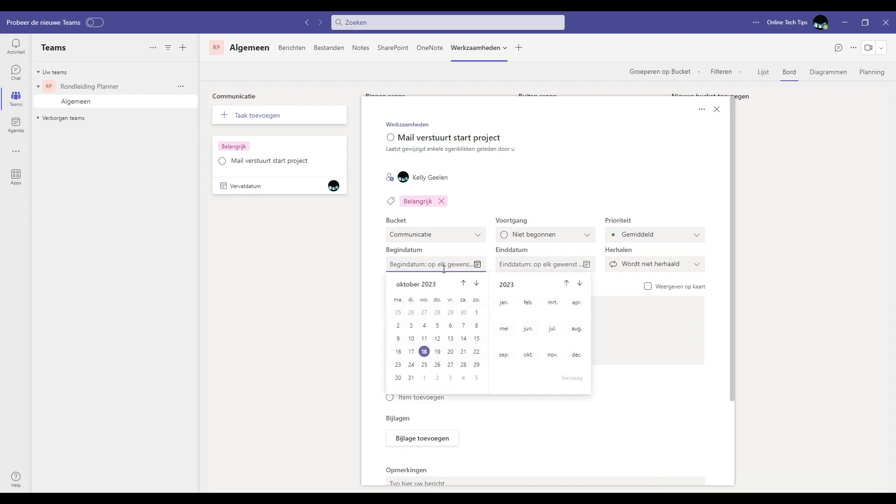
click(451, 351)
click(525, 264)
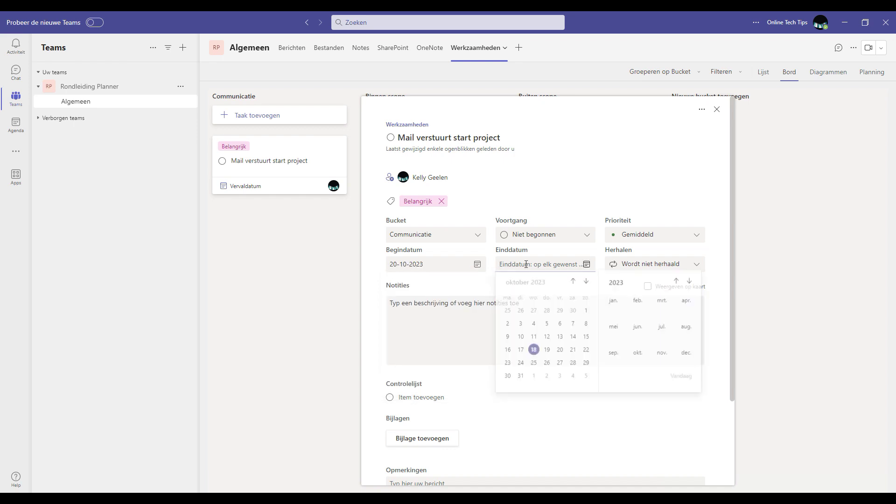
click(560, 378)
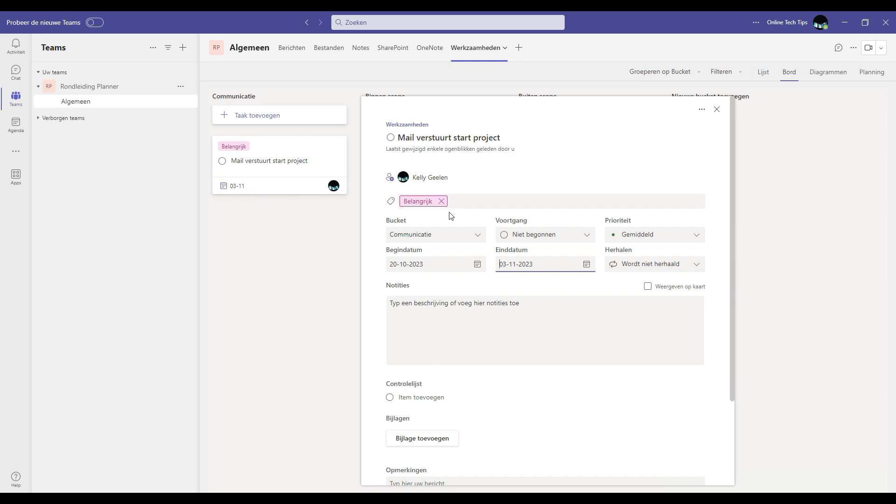
Step: Set the task "Mail verstuurt start project" to repeat weekly (Wekelijks)
click(629, 265)
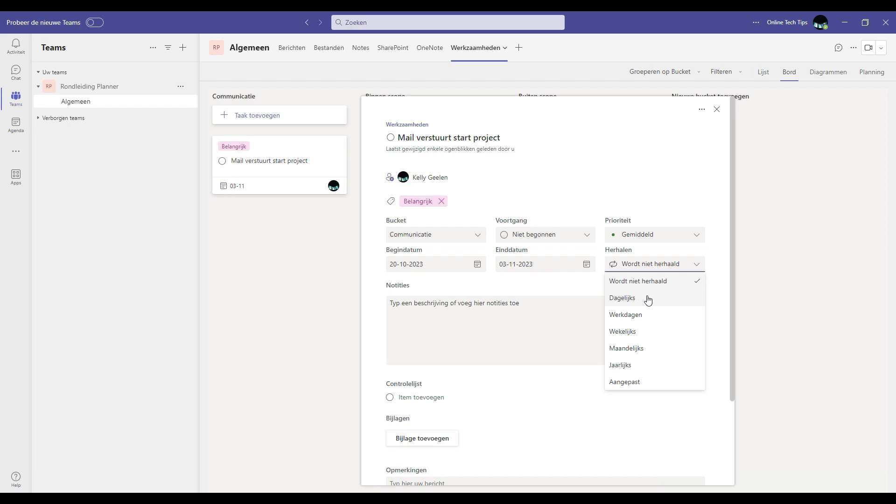
click(633, 334)
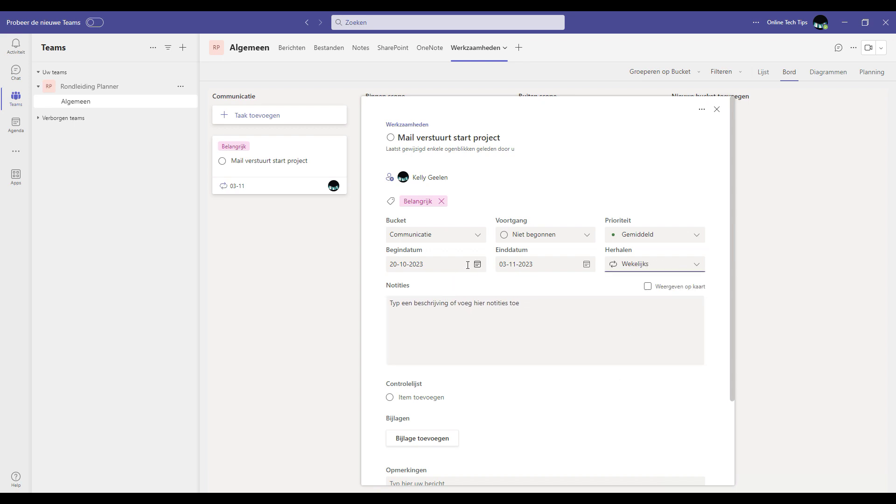
click(446, 308)
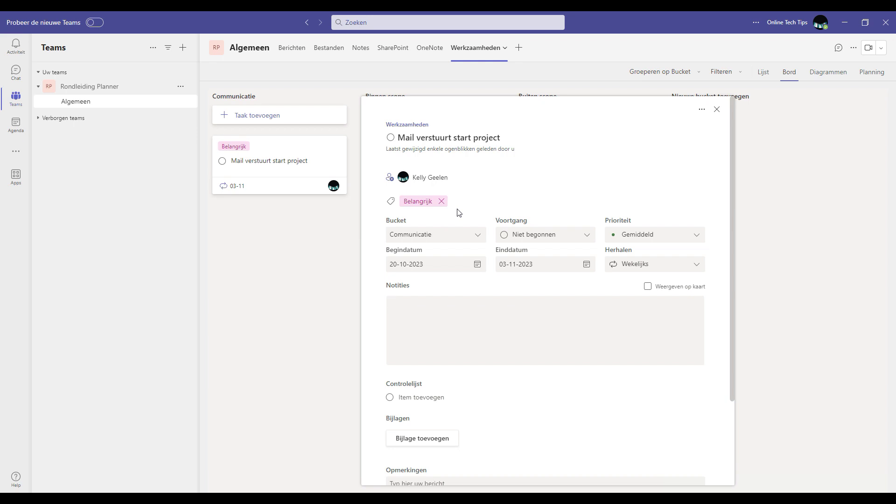
Step: Add the checklist items "Maak eerst een concept" and "Laat het concept doorlezen" to the task
click(392, 397)
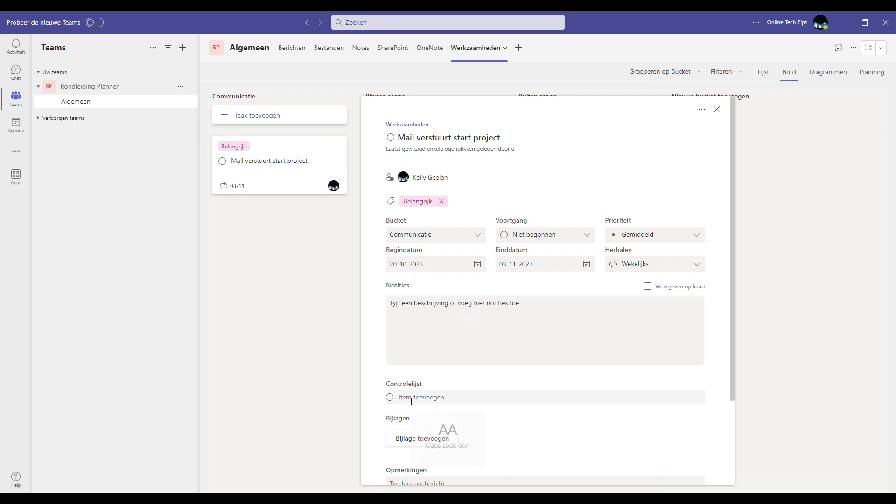
text(M)
key(Caps_Lock)
text(aak eerst een concept)
key(Return)
key(Caps_Lock)
text(LA)
key(Caps_Lock)
key(BackSpace)
text(aat)
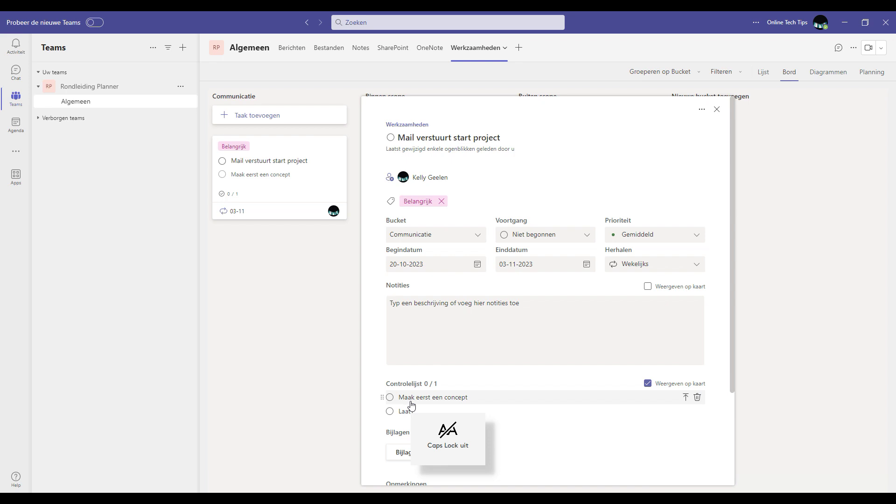
text( het ceoncept c)
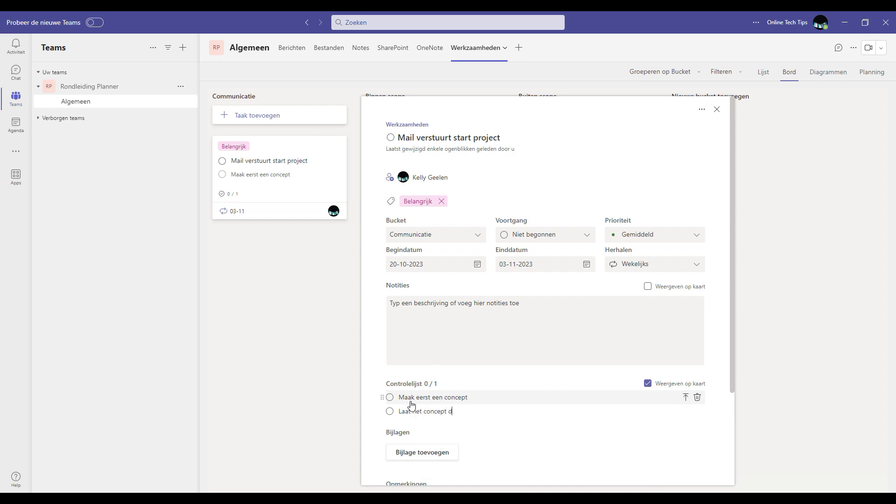
text(en)
key(Return)
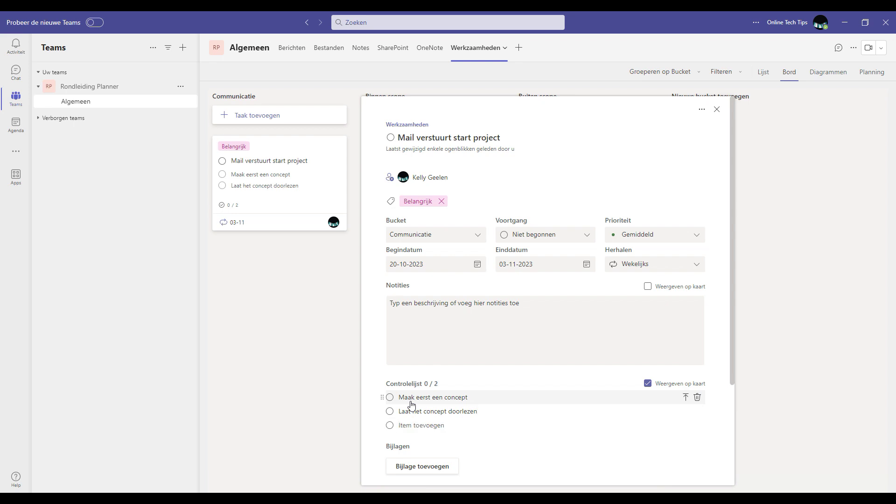
Step: Add the checklist items "Feedback verwerken" and "Definitieve versie versturen" to the task
scroll(411, 404, down, 1)
key(Caps_Lock)
text(F)
key(Caps_Lock)
text(eedba)
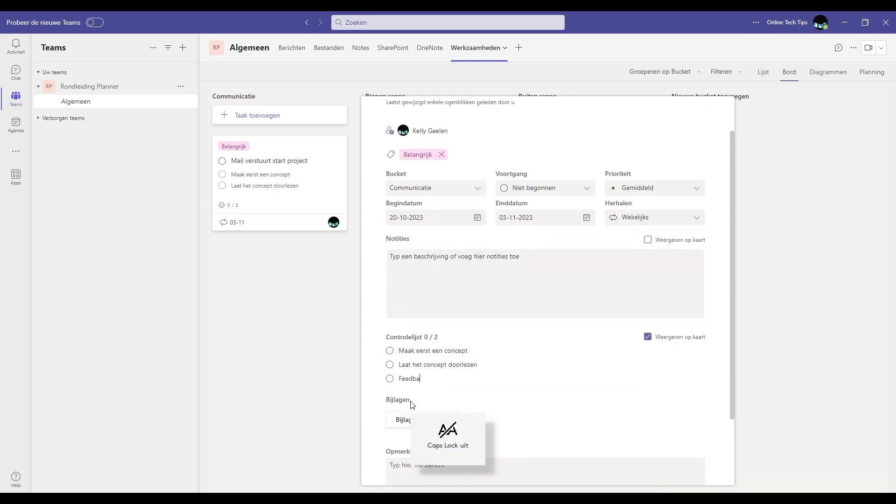
text(ck verwerken)
key(Return)
key(Caps_Lock)
text(M)
key(Caps_Lock)
text(efinitieve)
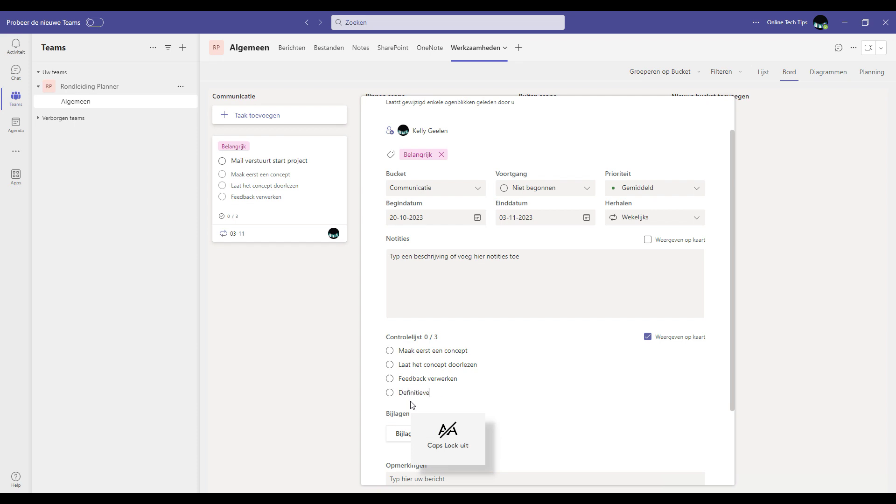
text( versie verstur)
text(en)
key(Return)
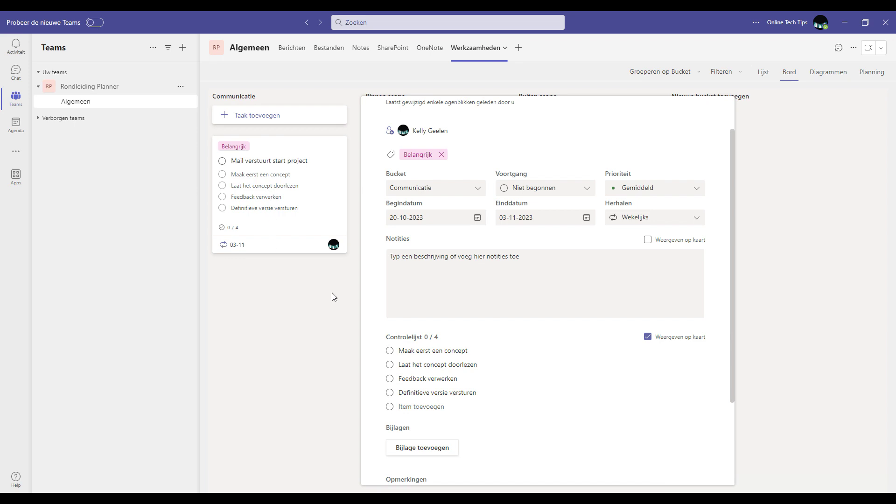
scroll(441, 337, down, 2)
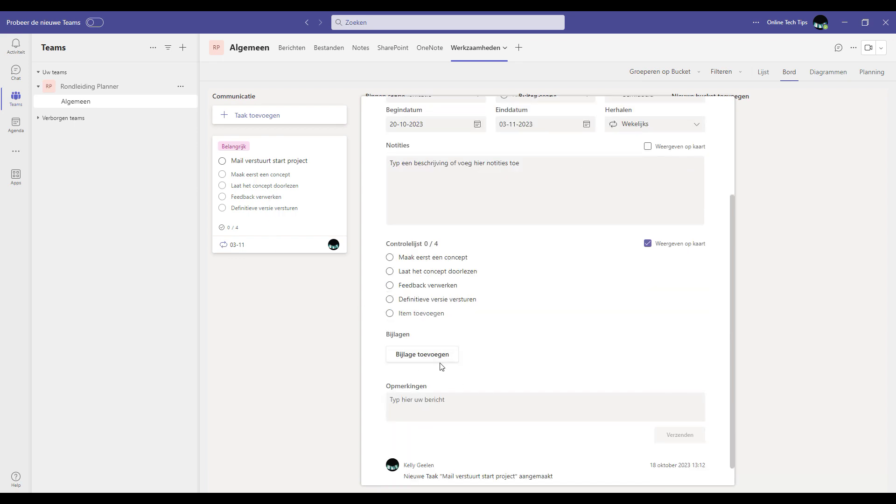
Step: Examine the attachment and comment sections and the activity history of the task "Mail verstuurt start project"
click(446, 400)
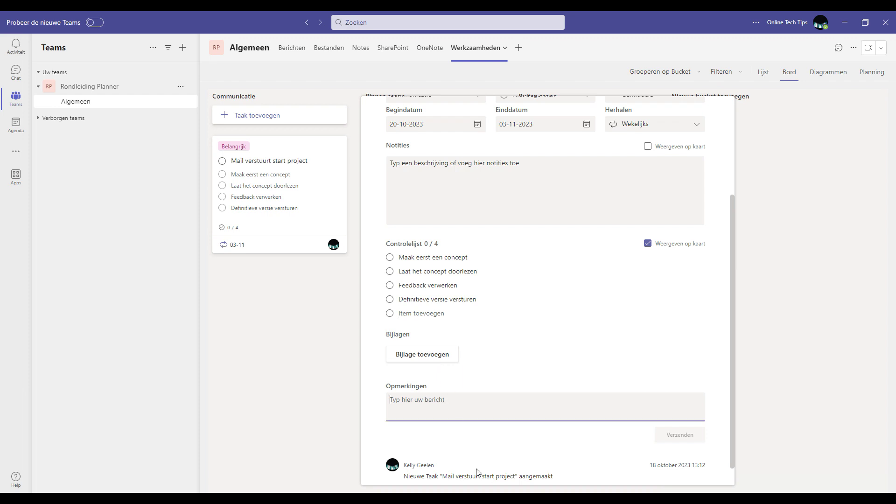
scroll(476, 470, down, 1)
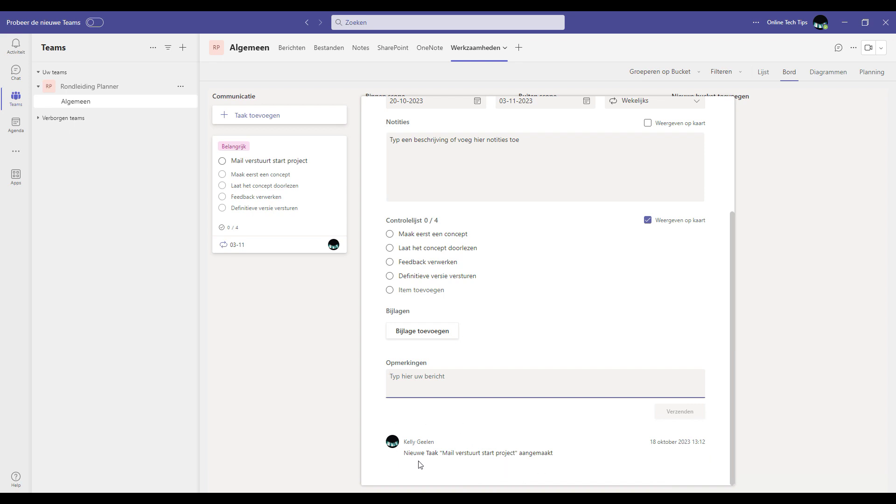
scroll(606, 467, up, 3)
scroll(606, 467, up, 1)
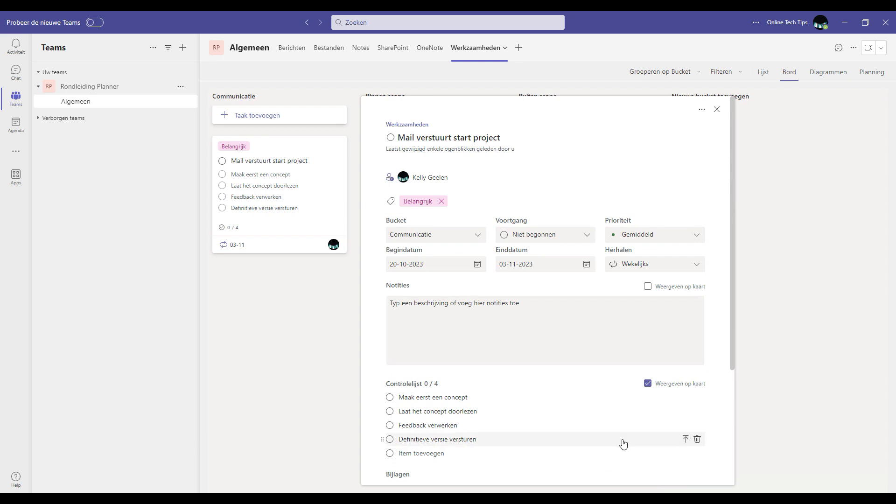
Step: Toggle whether the checklist is displayed on the task card (Weergeven op kaart), leaving it off
click(649, 385)
click(648, 384)
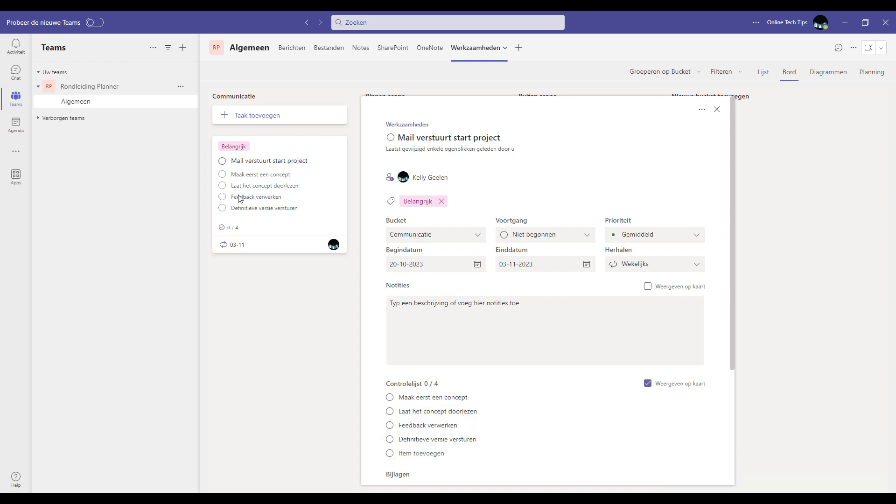
click(650, 389)
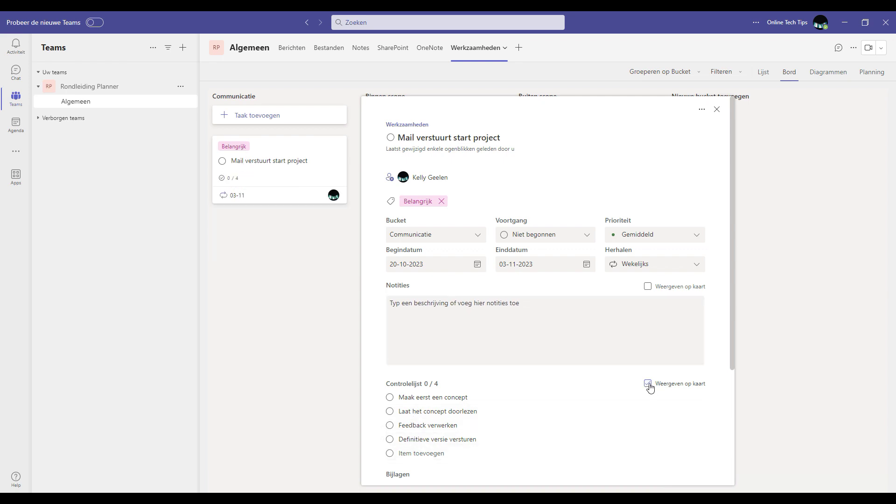
click(650, 388)
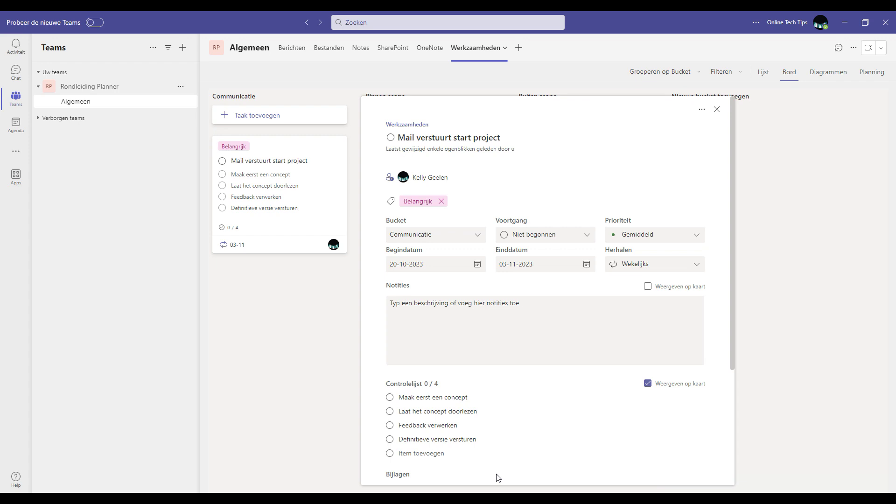
click(647, 384)
Step: Display the notes on the card and add the note "Dit is een wekelijkse mail over de voortgang van het project."
click(649, 286)
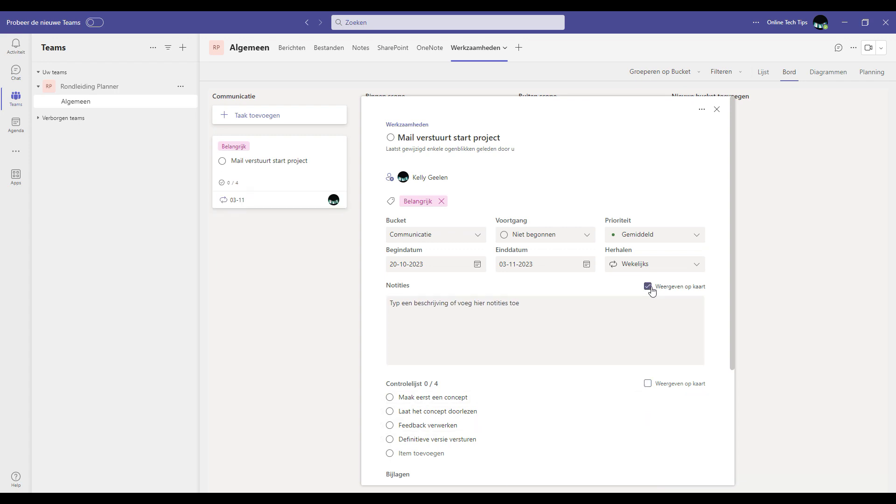
click(648, 287)
click(649, 287)
click(611, 321)
key(Caps_Lock)
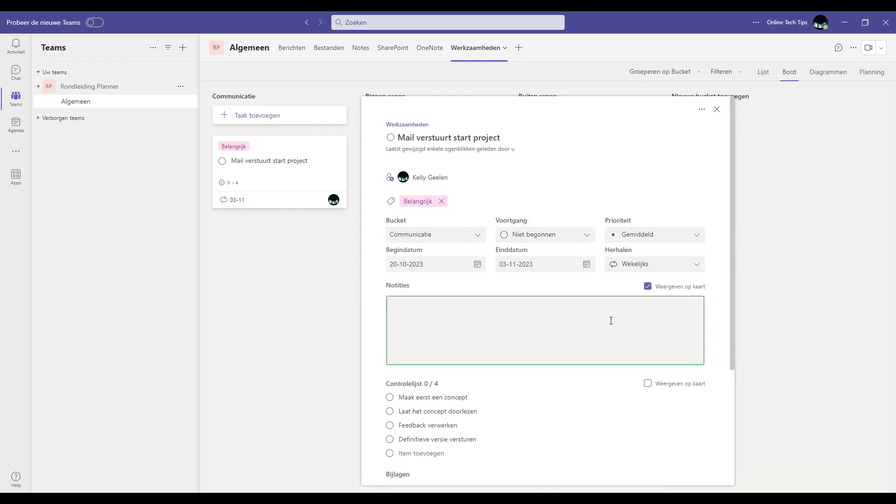
text(Di)
key(Caps_Lock)
text(t is)
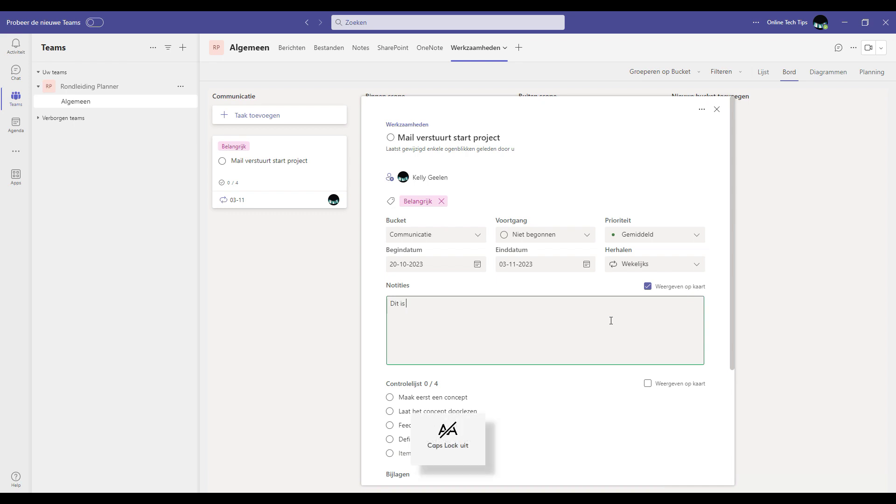
text( een wekelijkse mail over de voortgang van het project.)
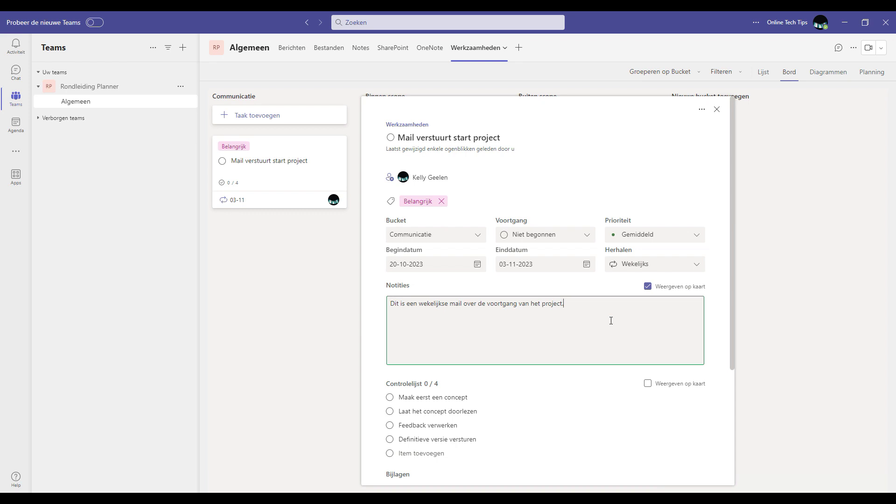
click(632, 292)
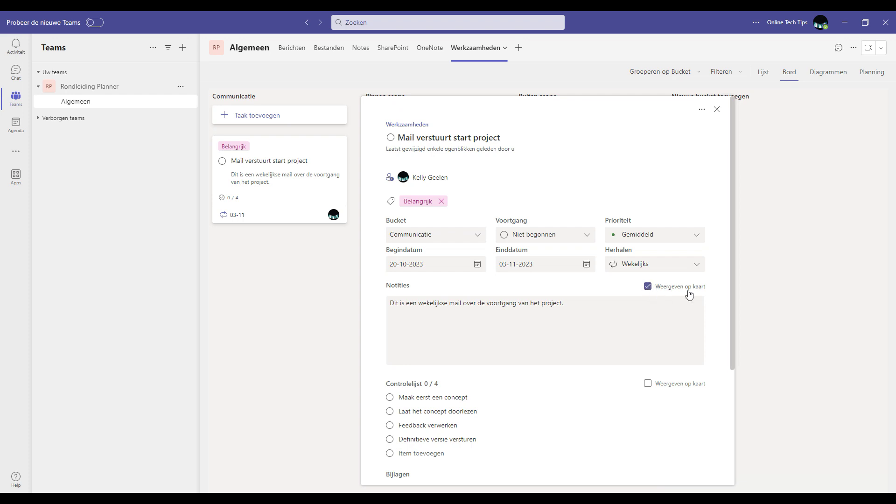
Step: Toggle the card display of the notes and the checklist, leave both off, and close the task
click(648, 286)
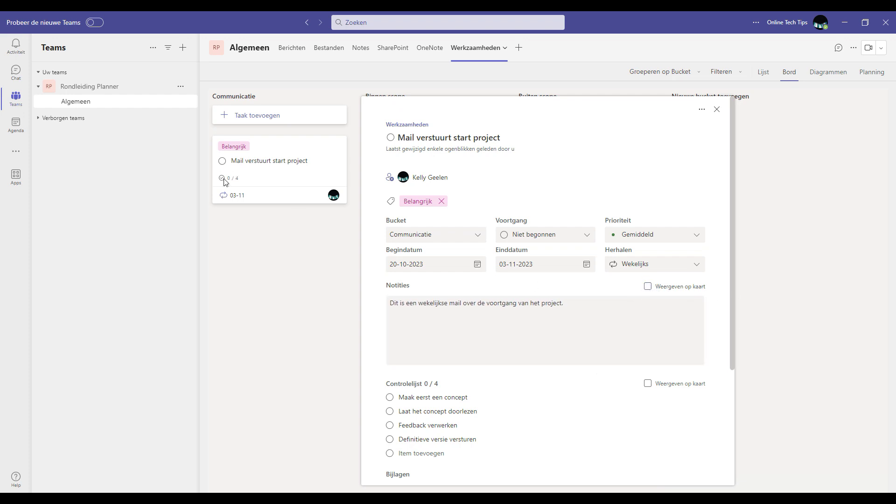
click(648, 286)
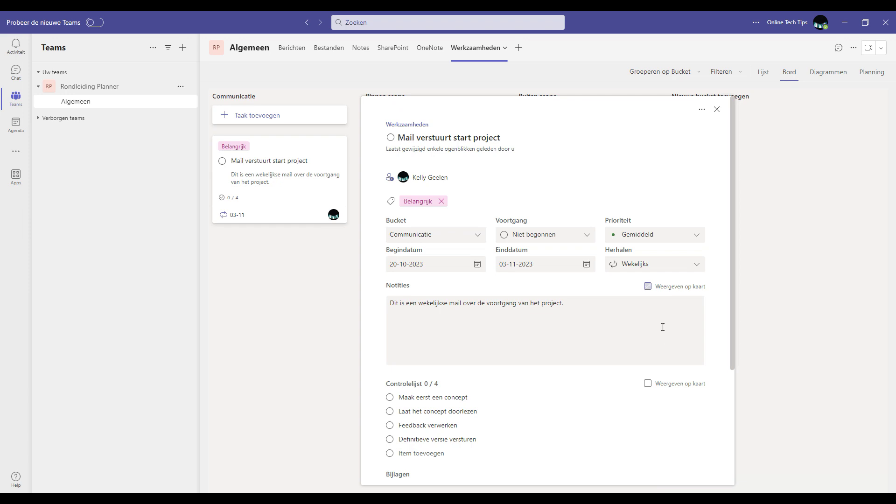
click(669, 385)
click(664, 287)
click(647, 384)
click(648, 384)
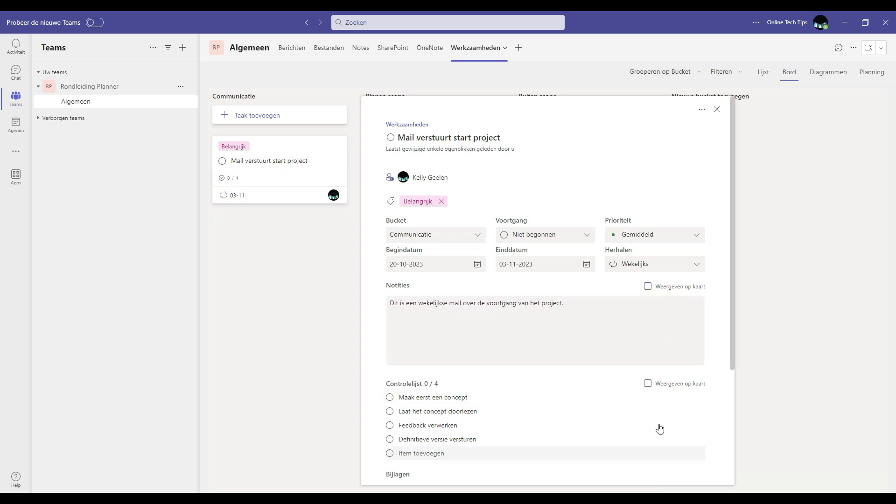
click(648, 286)
click(648, 286)
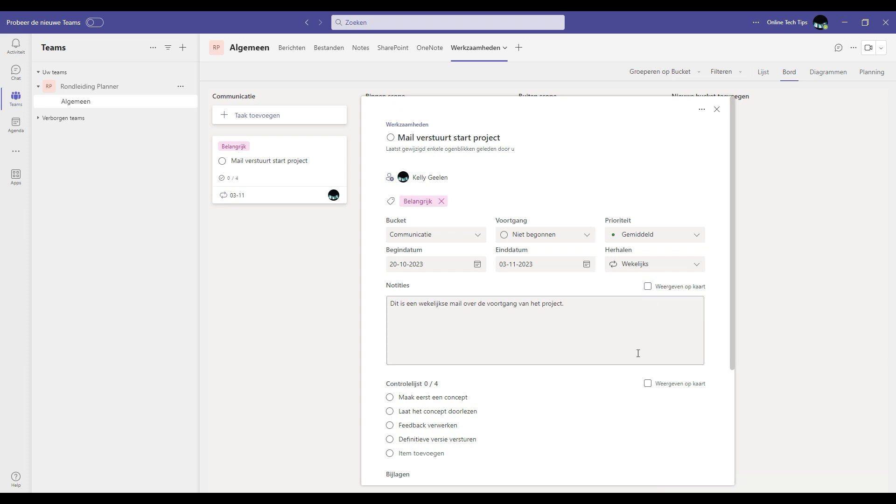
key(Escape)
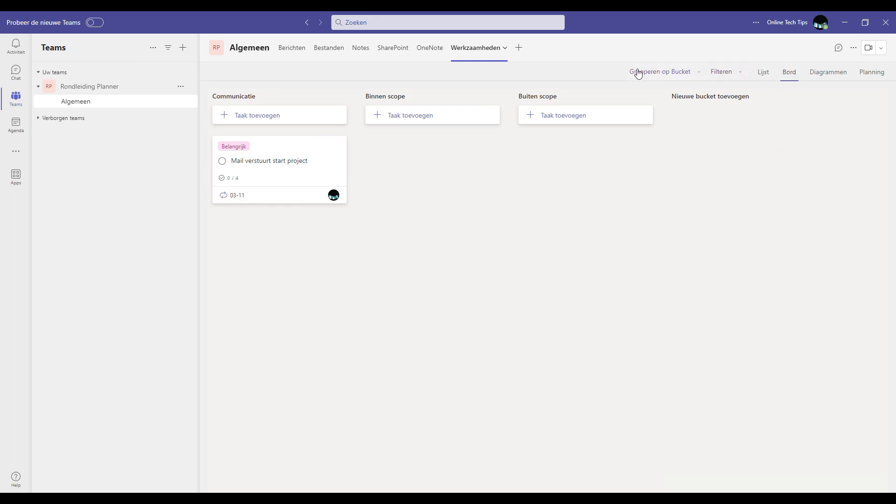
Step: View the board grouped in turn by Toegewezen aan, Voortgang and Vervaldatum
click(695, 76)
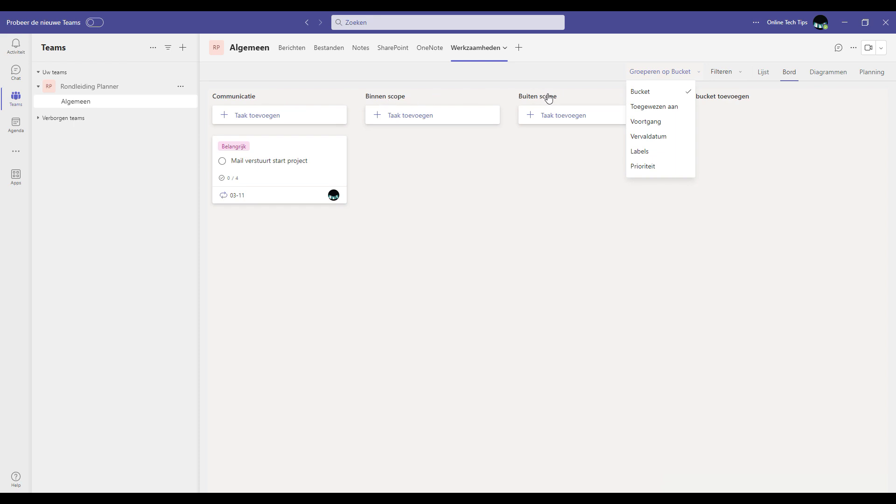
click(660, 107)
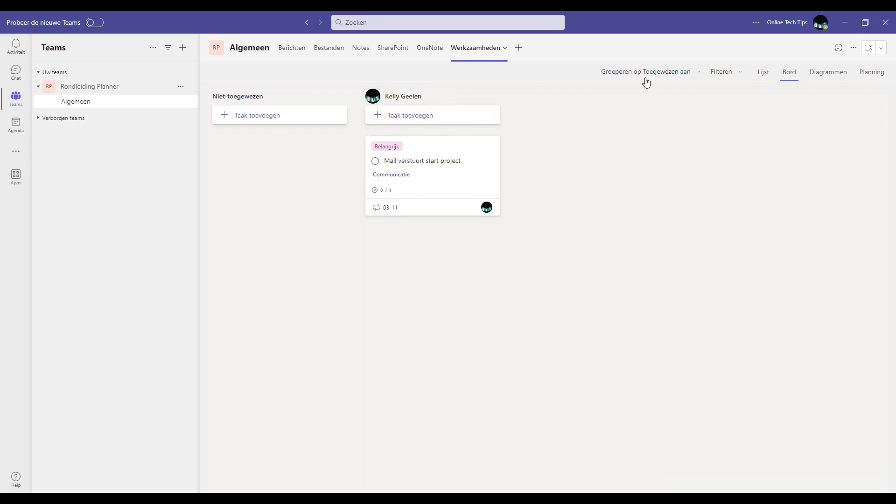
click(661, 73)
click(646, 125)
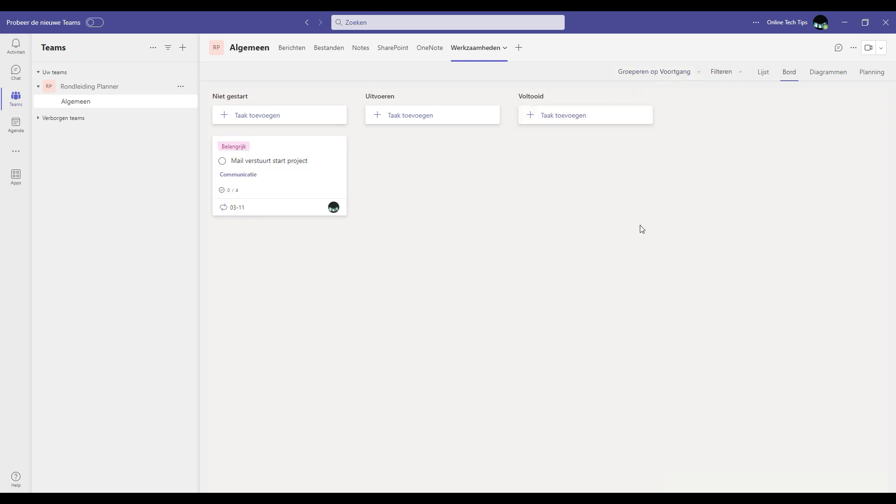
click(663, 72)
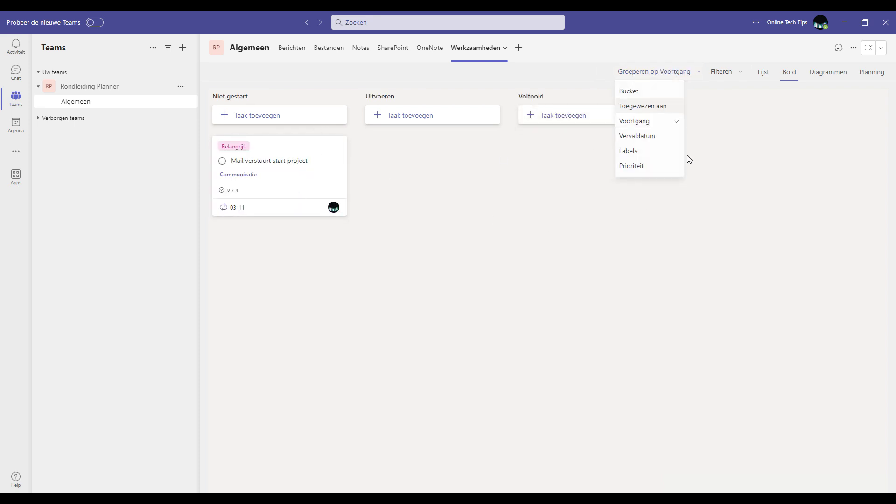
click(659, 139)
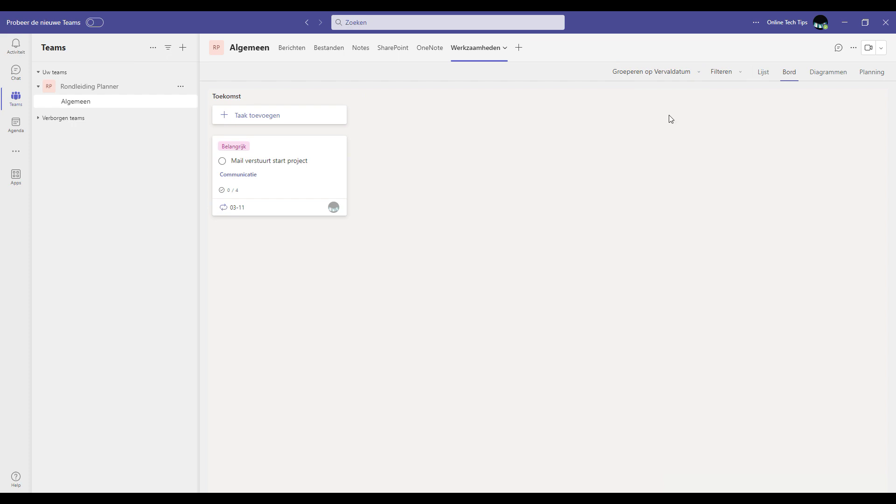
Step: View the board grouped by Labels and by Prioriteit, and return the grouping to Bucket
click(673, 72)
click(645, 152)
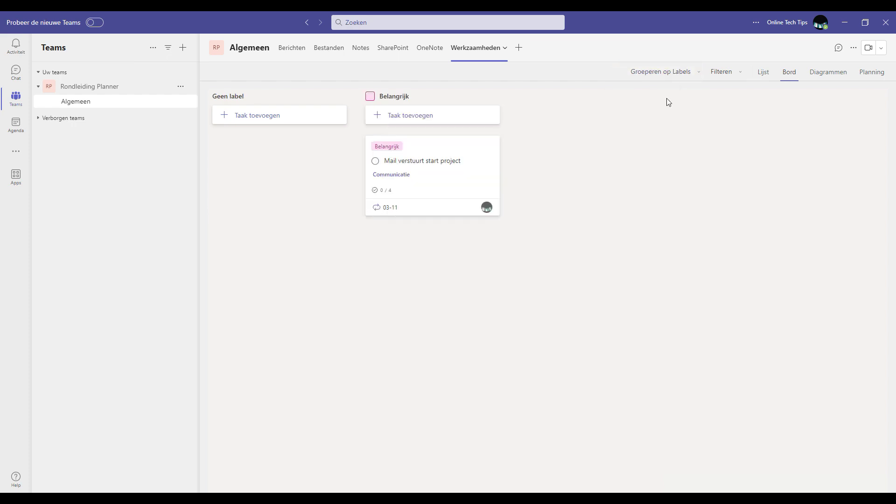
click(668, 72)
click(657, 167)
click(670, 75)
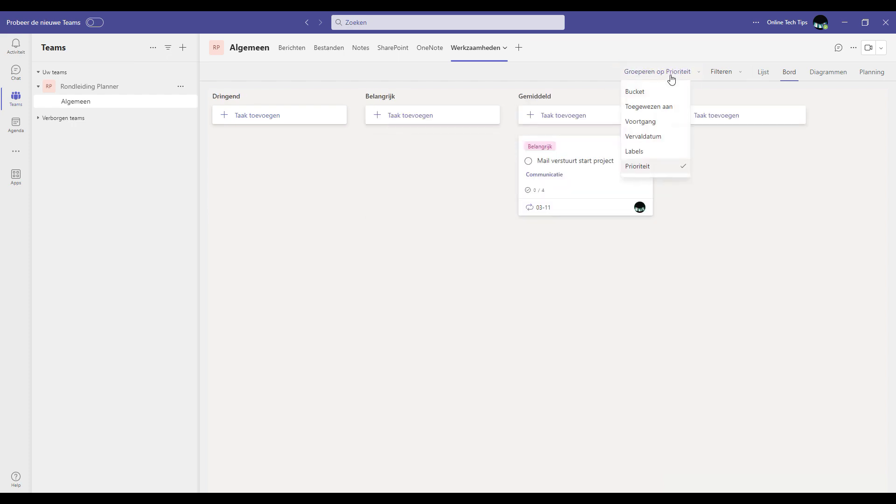
click(670, 91)
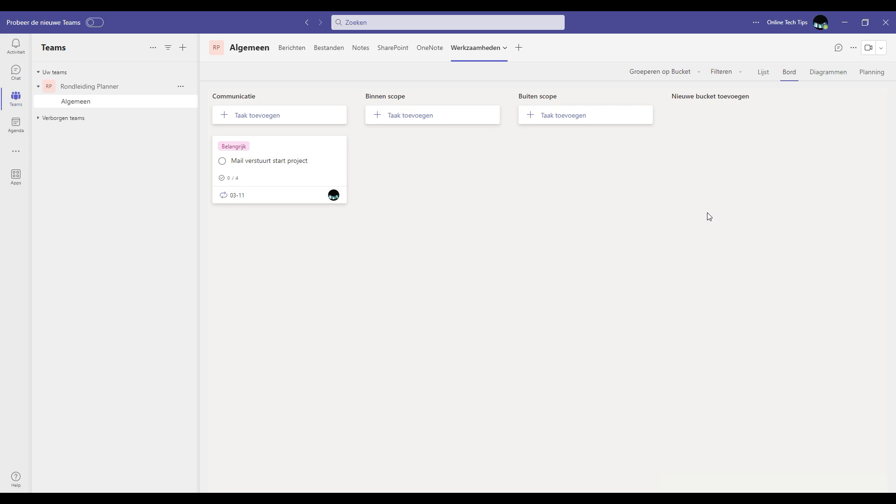
Step: Look through the board's filter options and the list view (Lijst), and return to the board view (Bord)
click(741, 74)
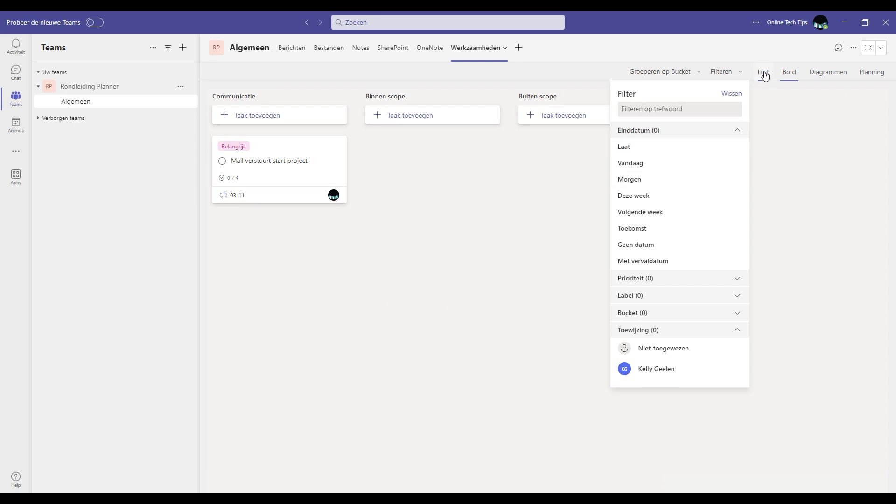
click(786, 95)
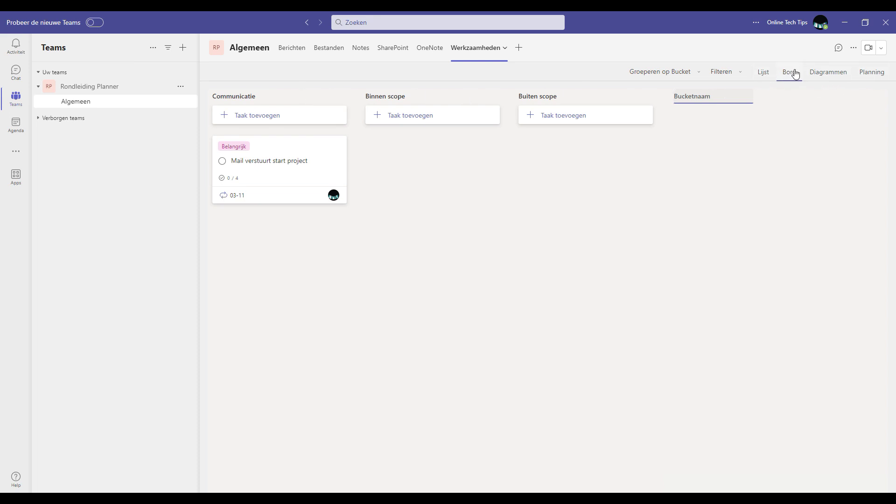
click(763, 71)
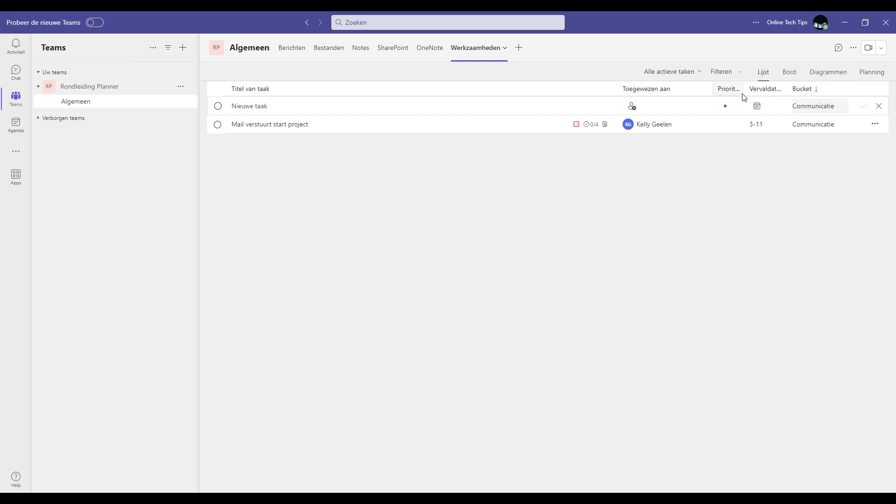
click(796, 75)
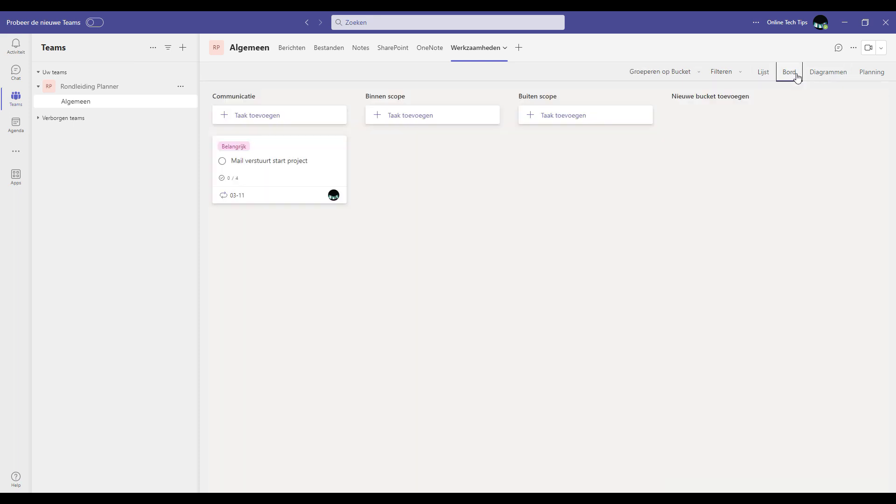
Step: Examine the plan's charts (Diagrammen) for status, bucket, priority and members
click(829, 77)
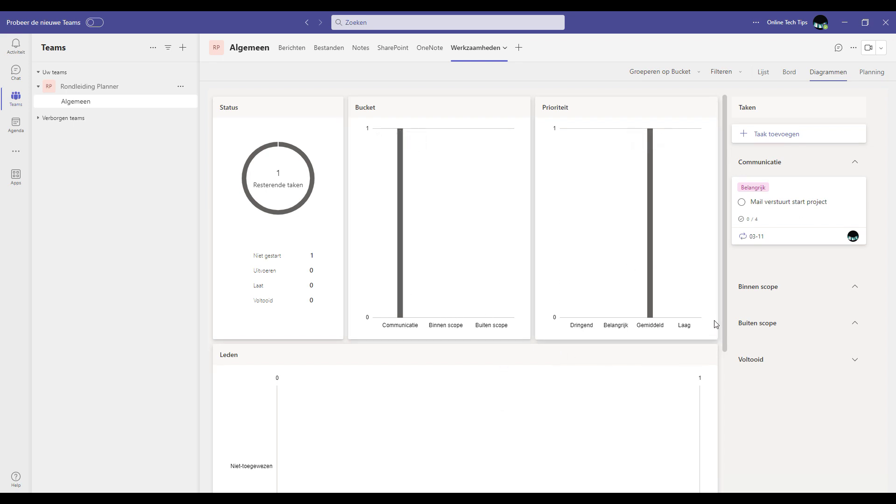
scroll(536, 355, down, 2)
scroll(497, 355, down, 3)
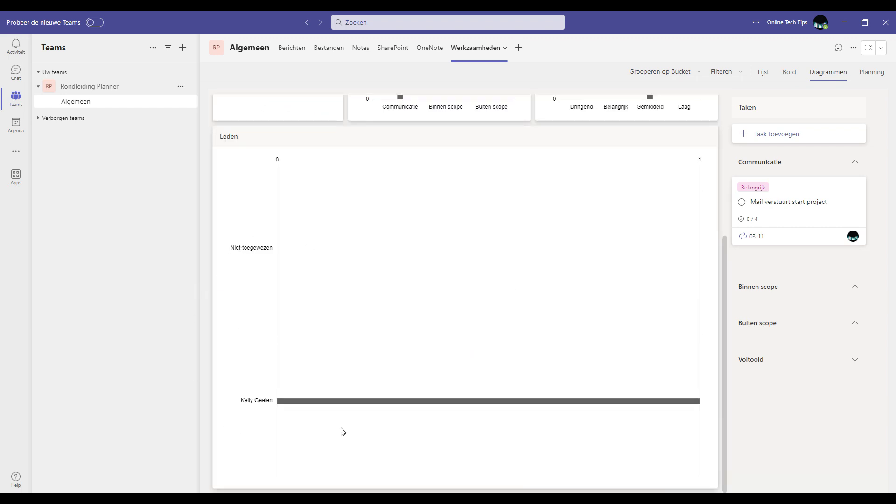
scroll(502, 354, up, 5)
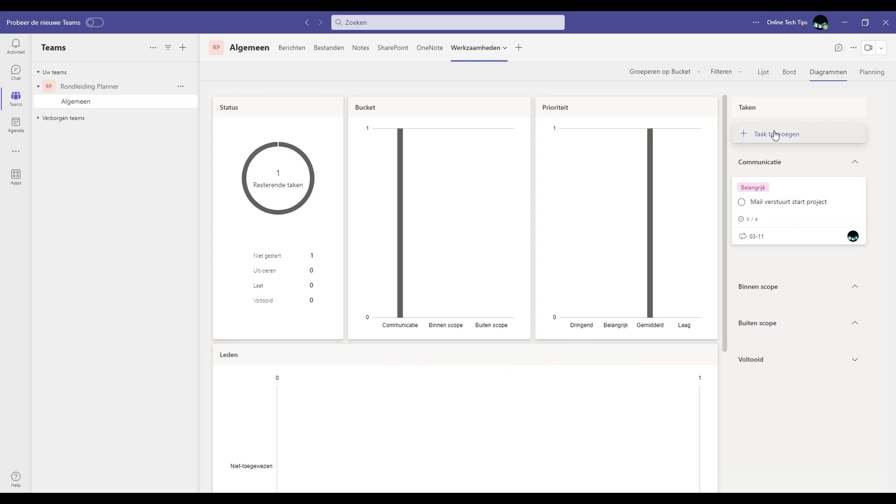
Step: Explore the planning view's week display, recurring-task hiding option and new-task form, and return to the board view
click(868, 71)
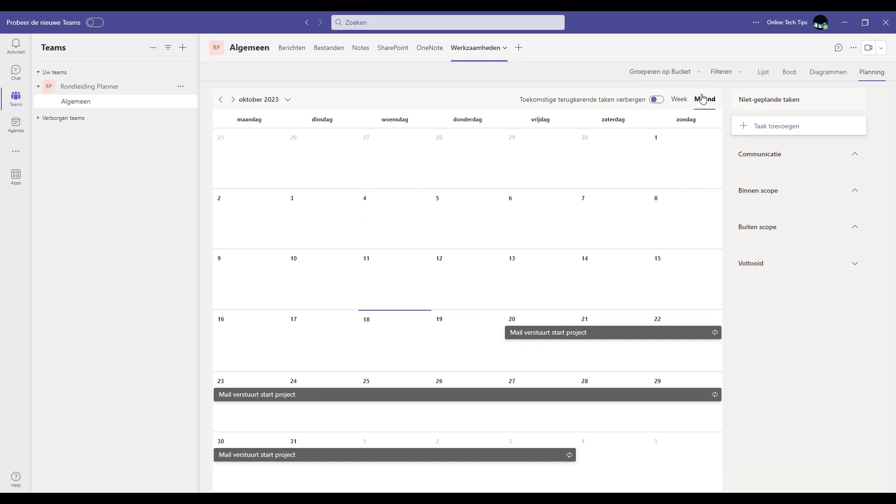
click(679, 100)
click(655, 101)
click(657, 100)
click(788, 128)
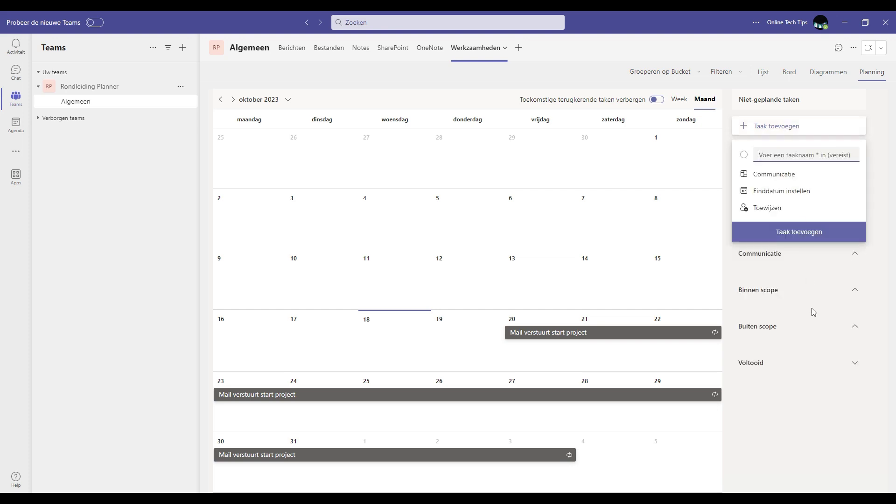
click(788, 73)
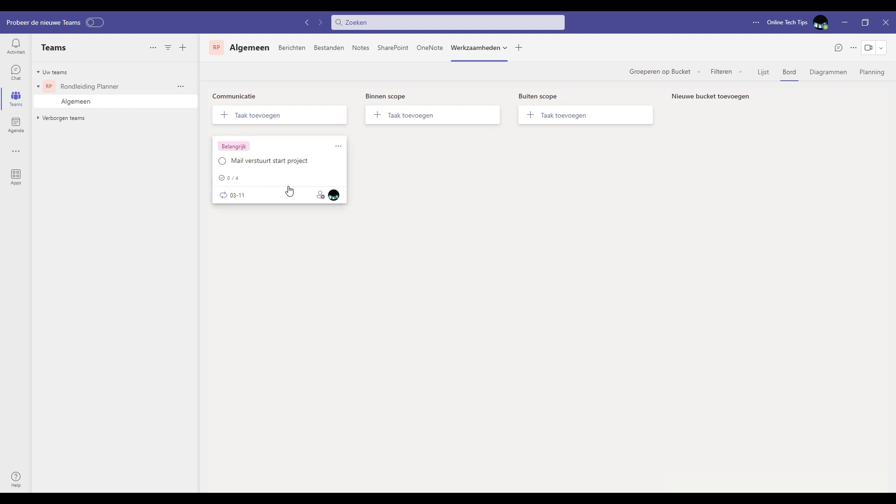
Step: Mark the task "Mail verstuurt start project" as completed and expand the Communicatie bucket's completed tasks
click(222, 161)
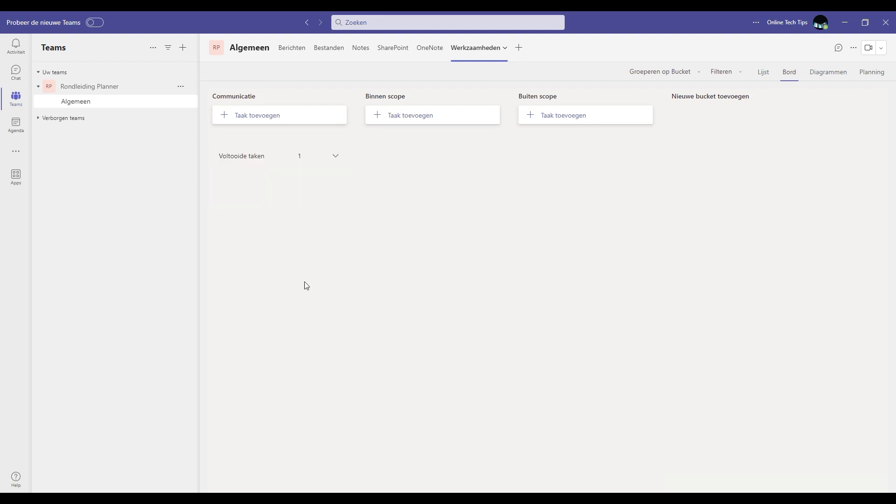
click(238, 232)
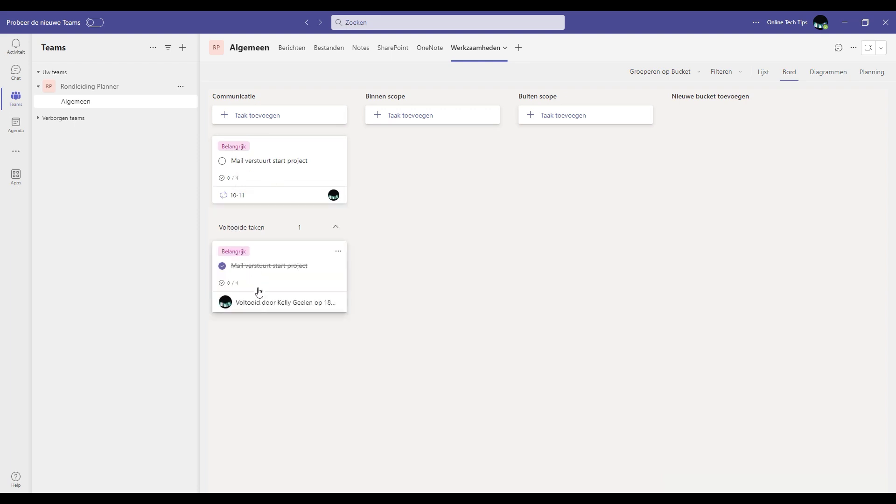
Step: Reopen the completed task and mark the recurring copy due 10-11 as completed
click(223, 266)
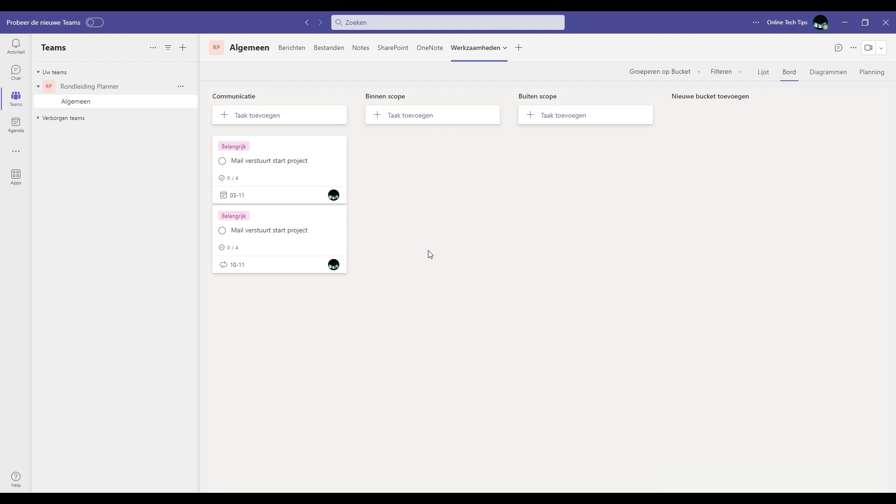
click(222, 230)
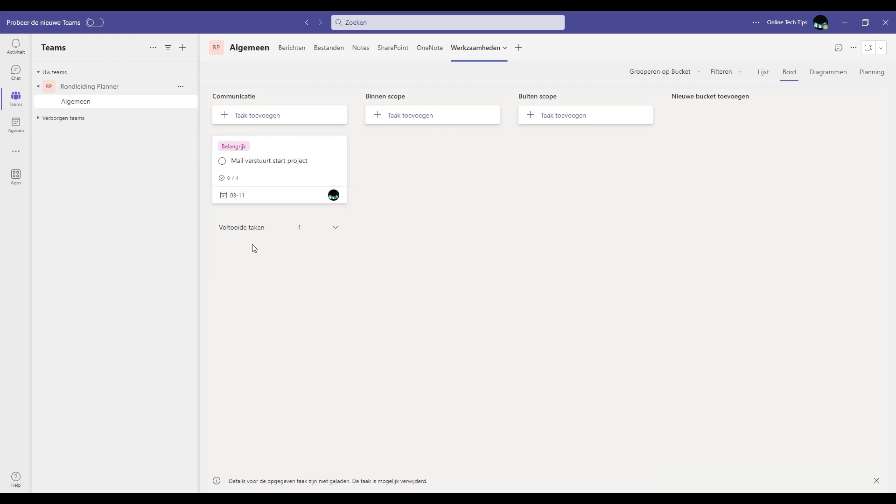